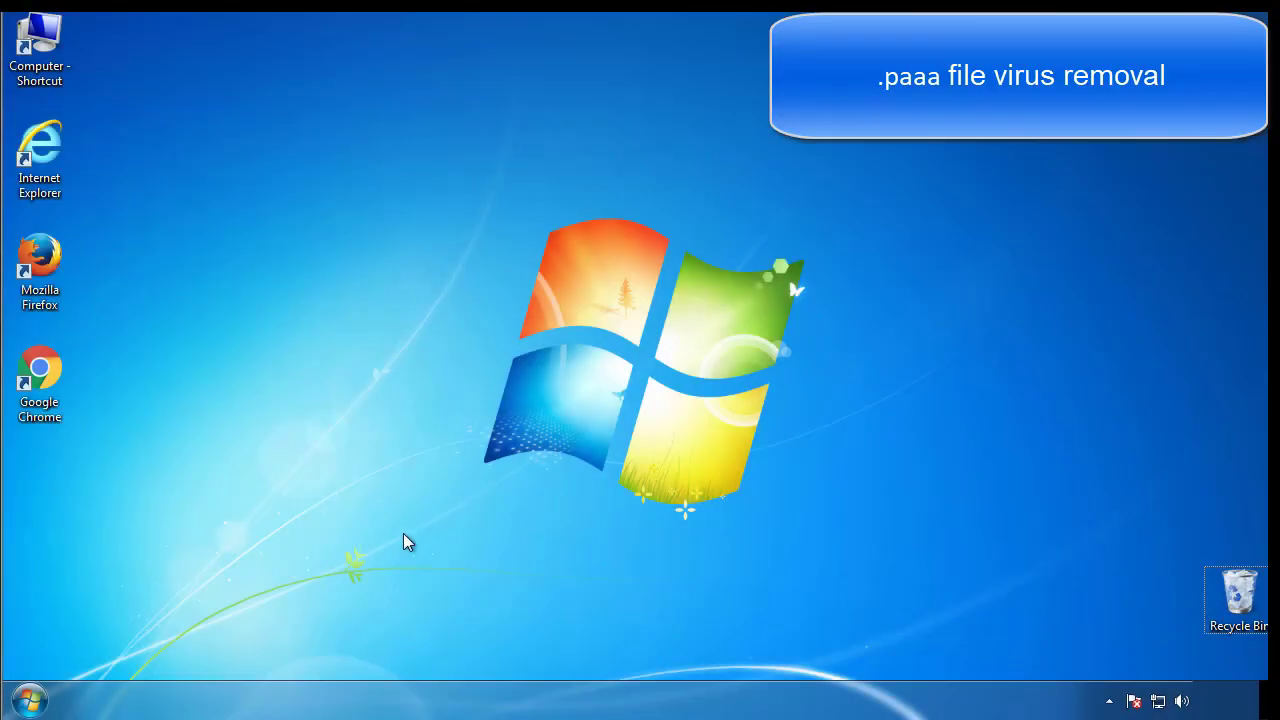
Enable Minimal Safe boot in msconfig's Boot tab and restart into Safe Mode.
{"action": "left_click", "coordinate": [29, 699]}
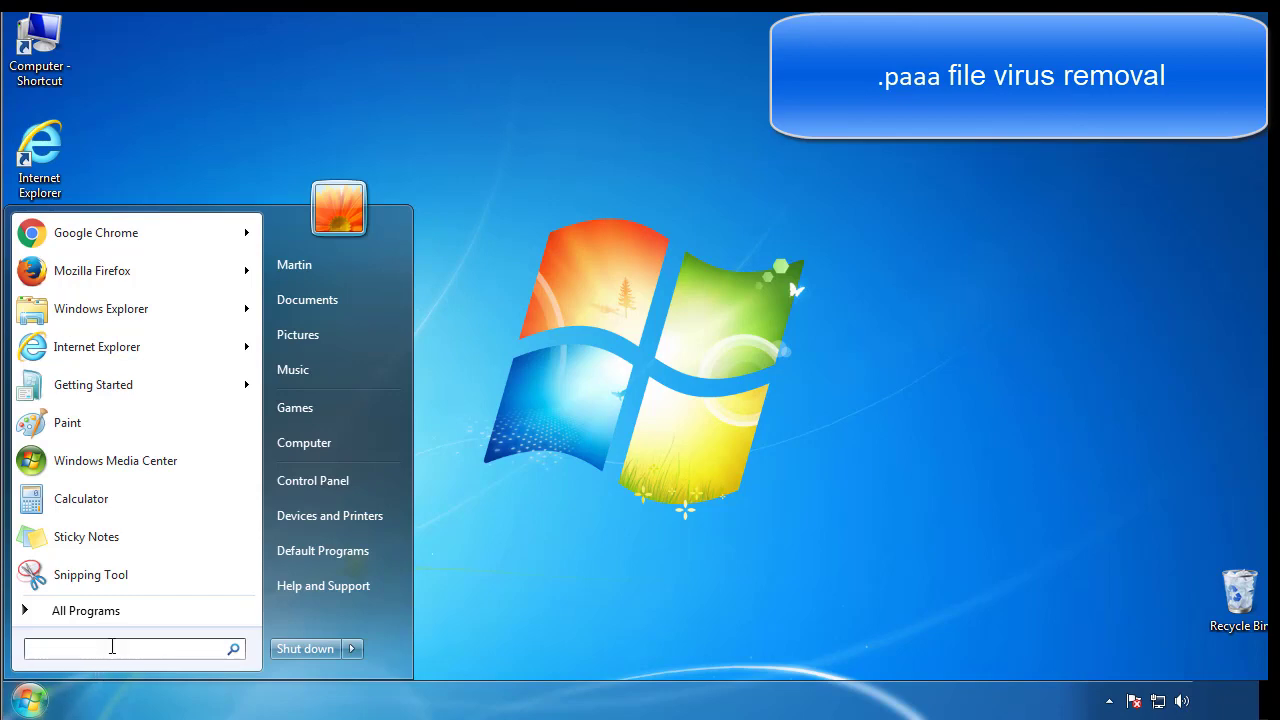
{"action": "type", "text": "mscon"}
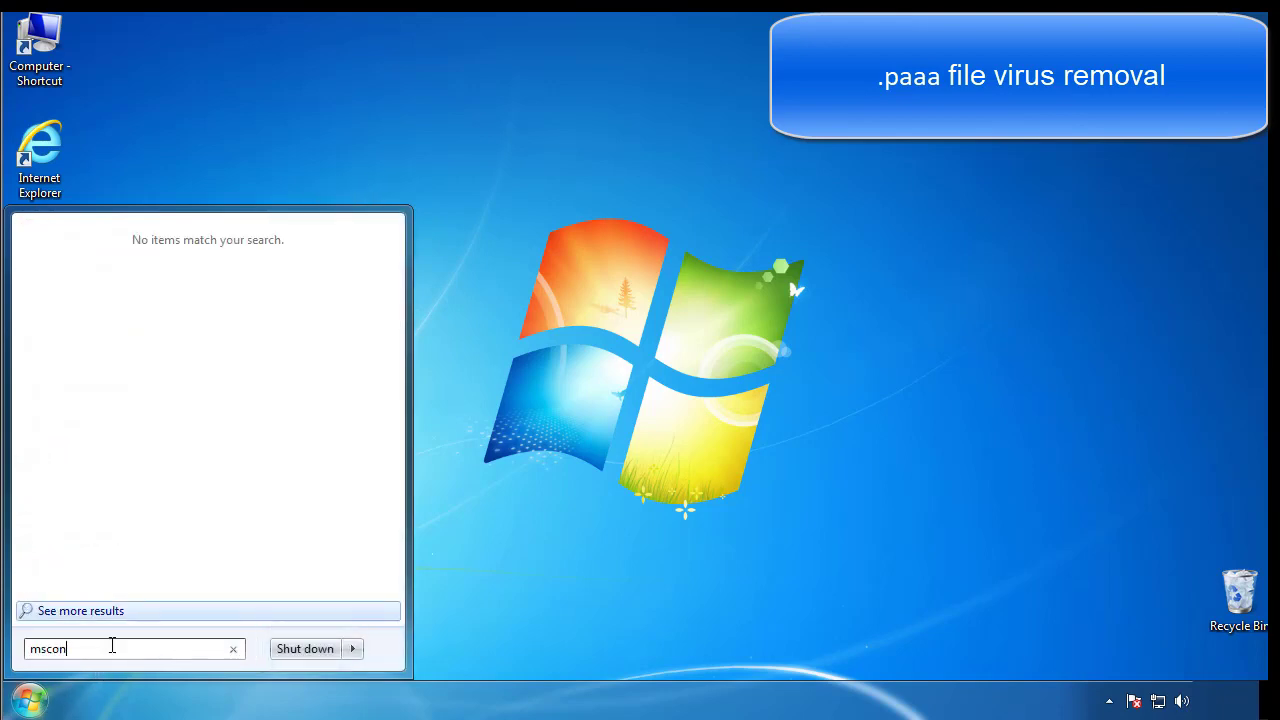
{"action": "type", "text": "fig"}
{"action": "key", "text": "Return"}
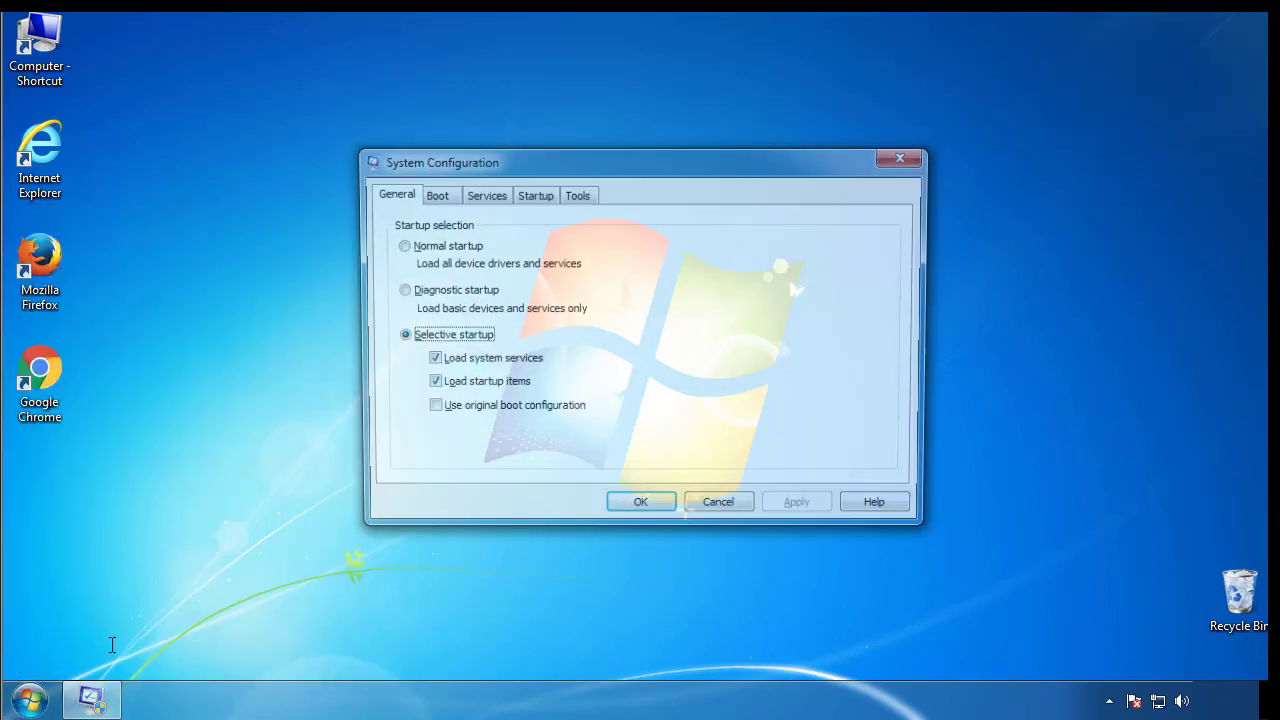
{"action": "left_click", "coordinate": [430, 195]}
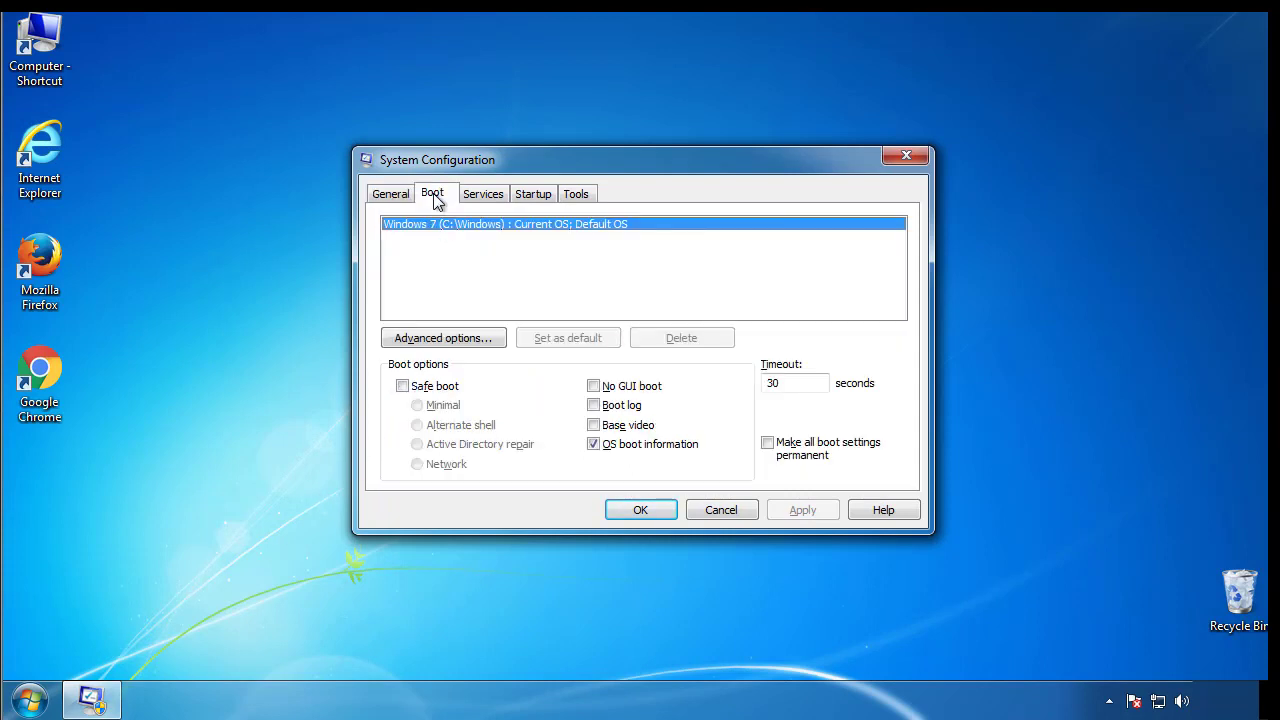
{"action": "left_click", "coordinate": [402, 386]}
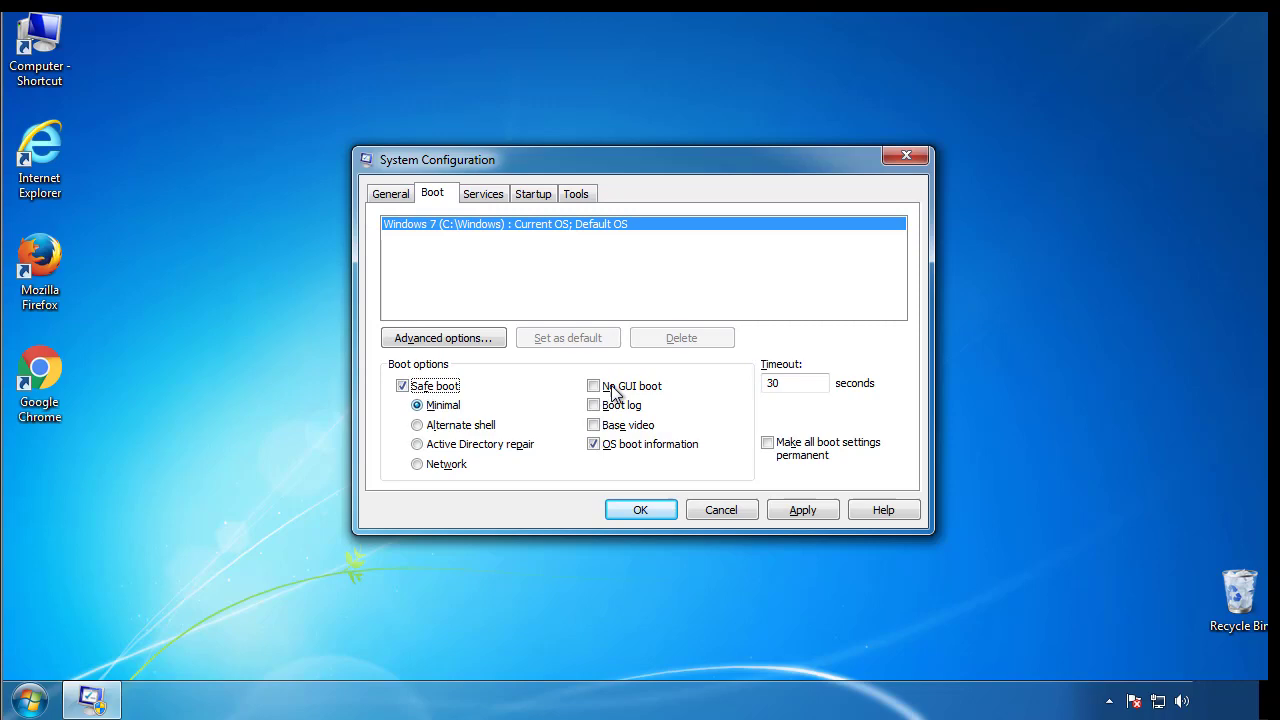
{"action": "left_click", "coordinate": [655, 514]}
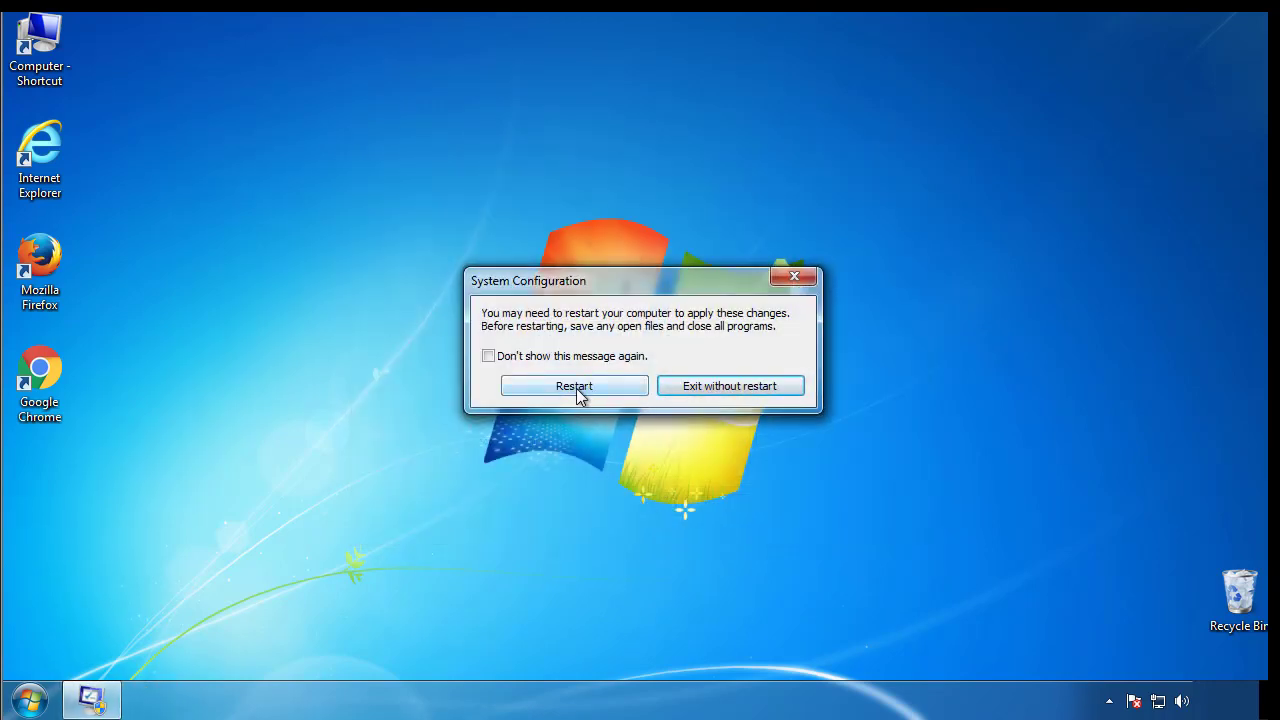
{"action": "left_click", "coordinate": [577, 388]}
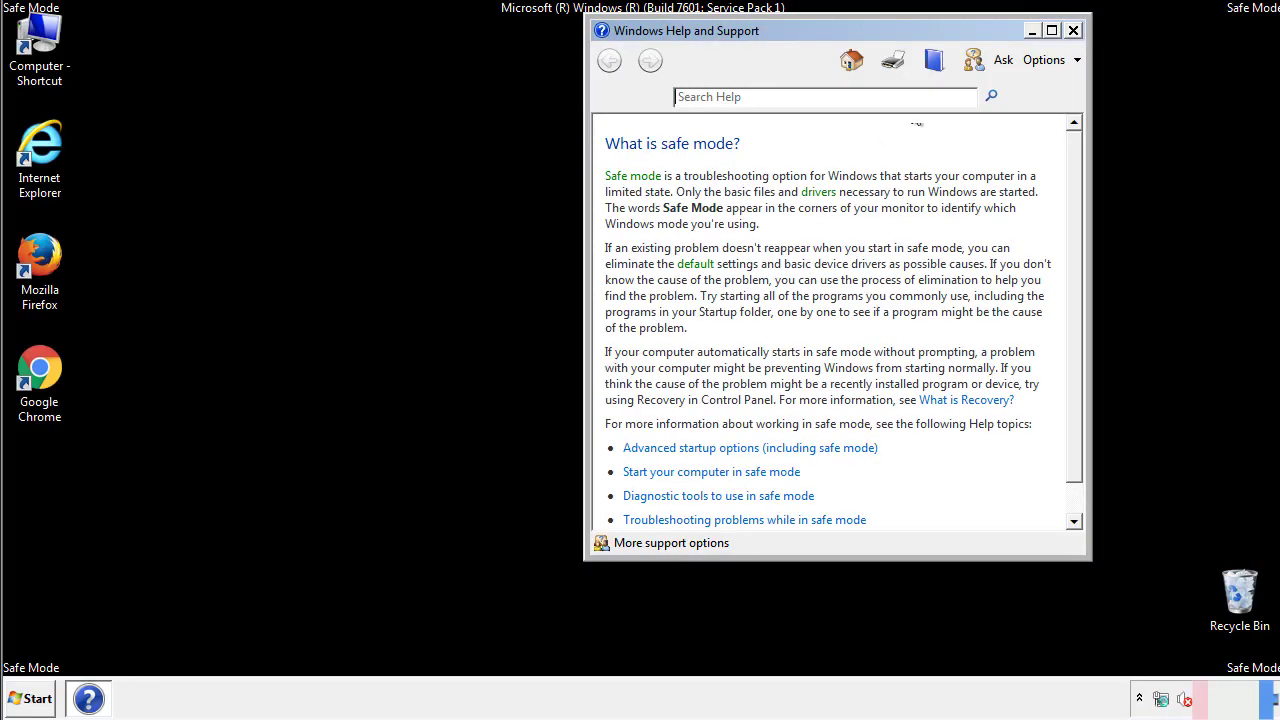
Dismiss Safe Mode Help and set Folder Options to show hidden files, folders and drives.
{"action": "left_click", "coordinate": [1073, 30]}
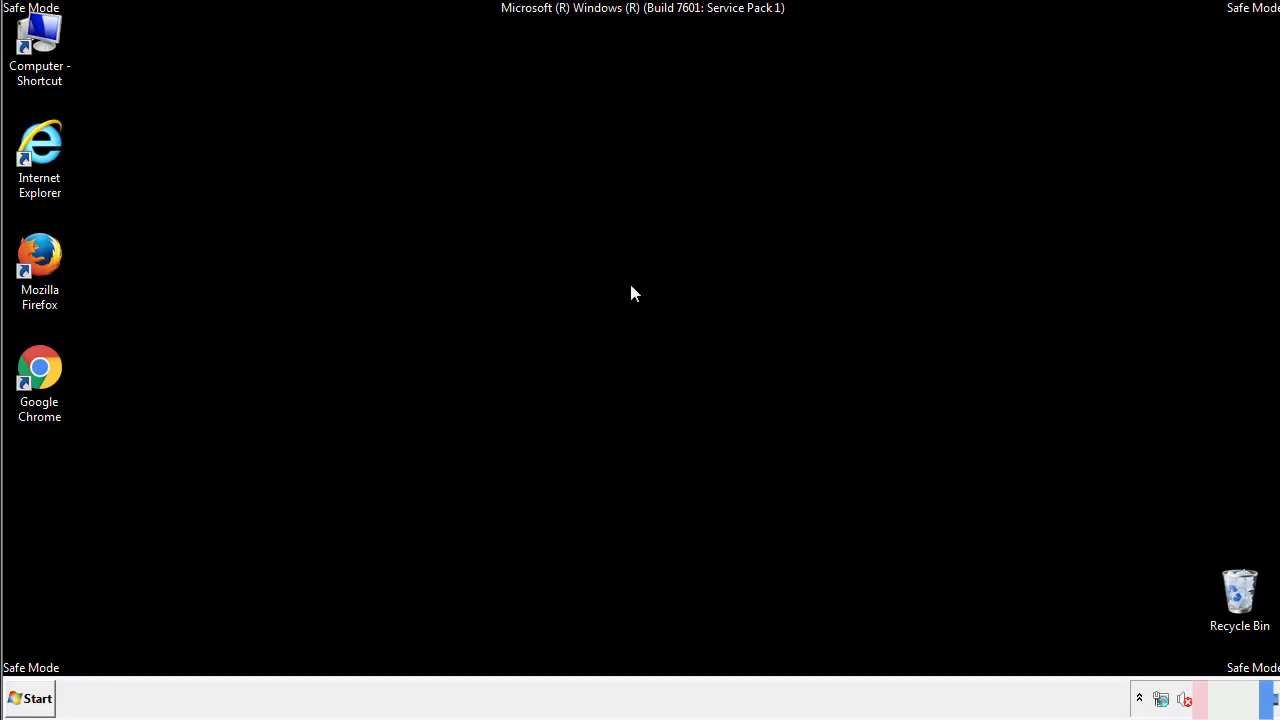
{"action": "left_click", "coordinate": [40, 697]}
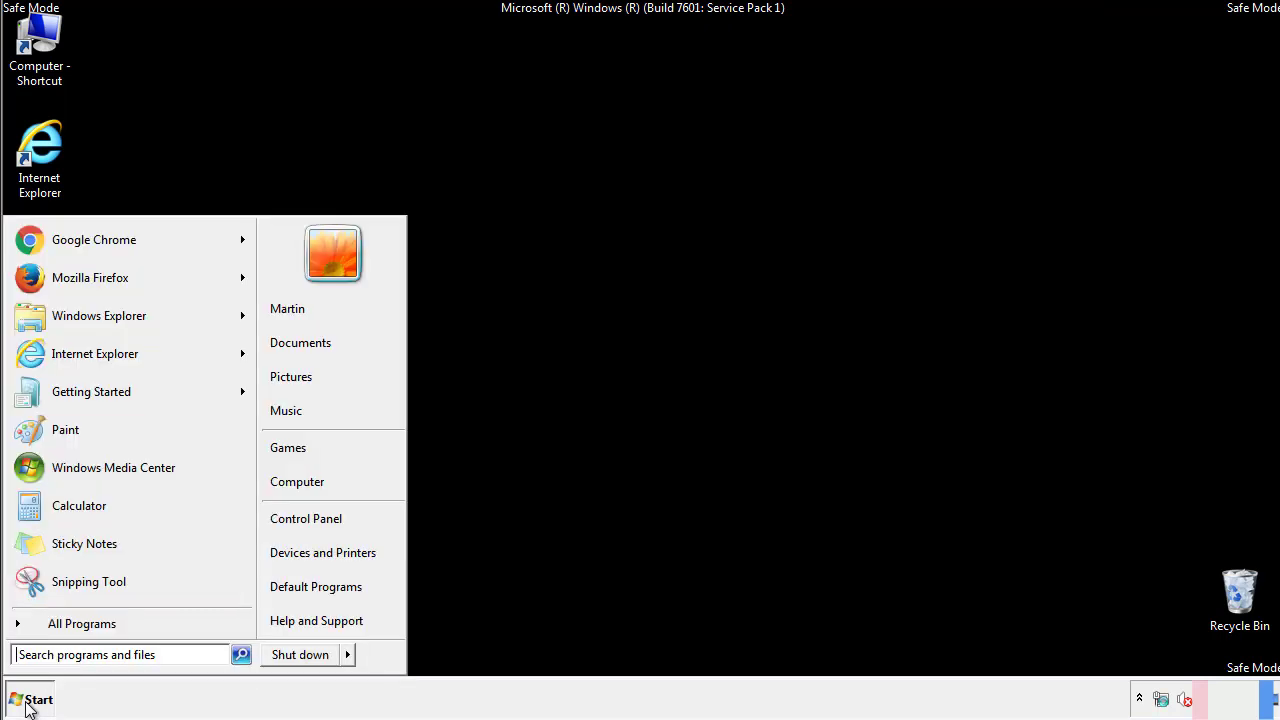
{"action": "left_click", "coordinate": [318, 515]}
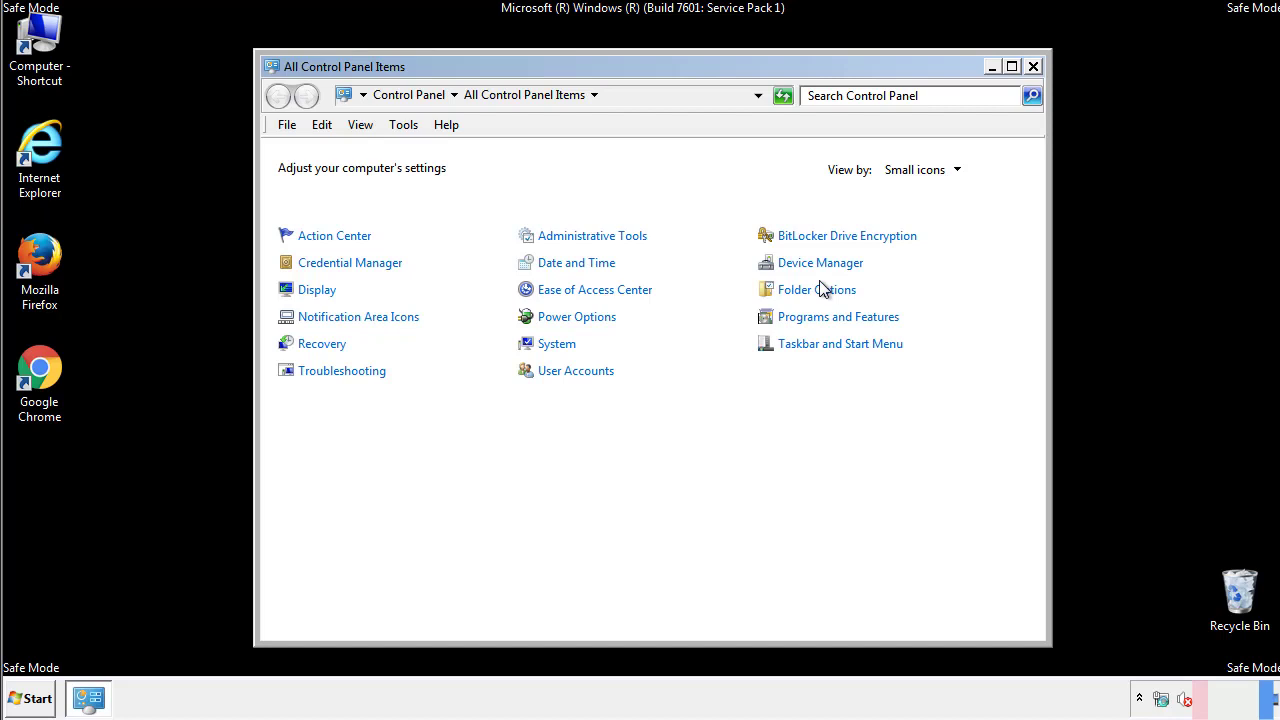
{"action": "left_click", "coordinate": [818, 290]}
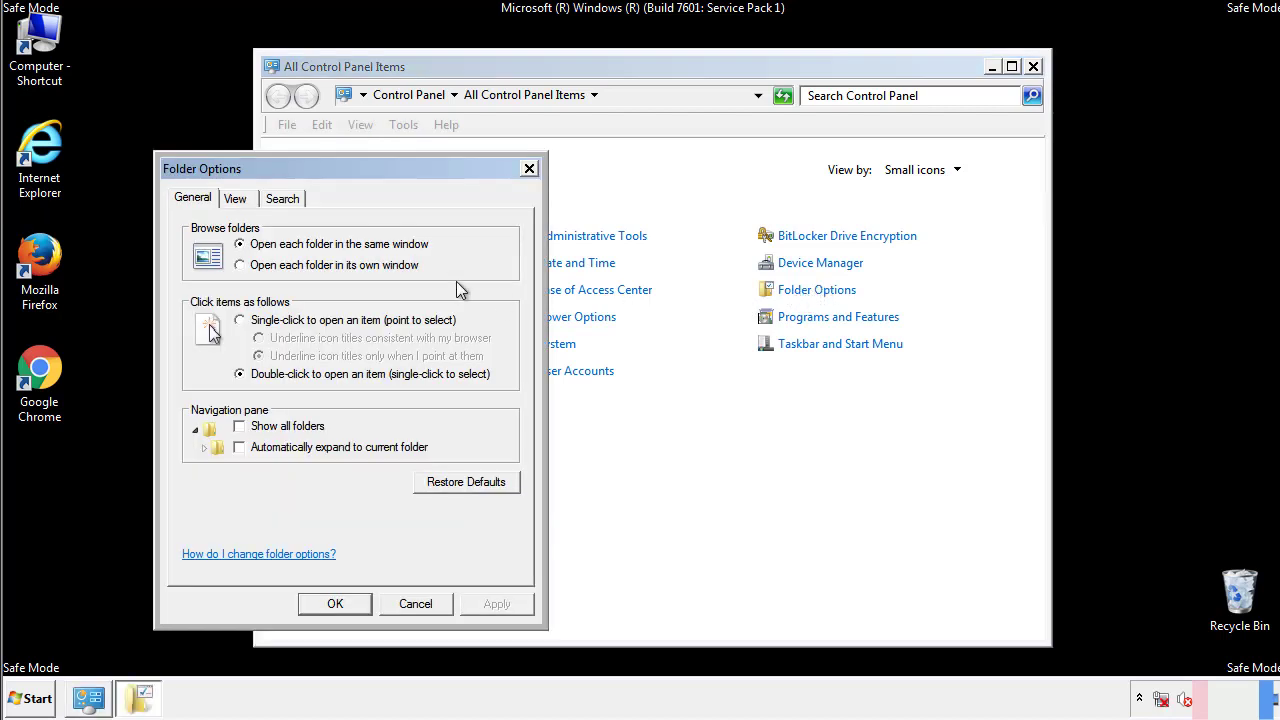
{"action": "left_click", "coordinate": [238, 202]}
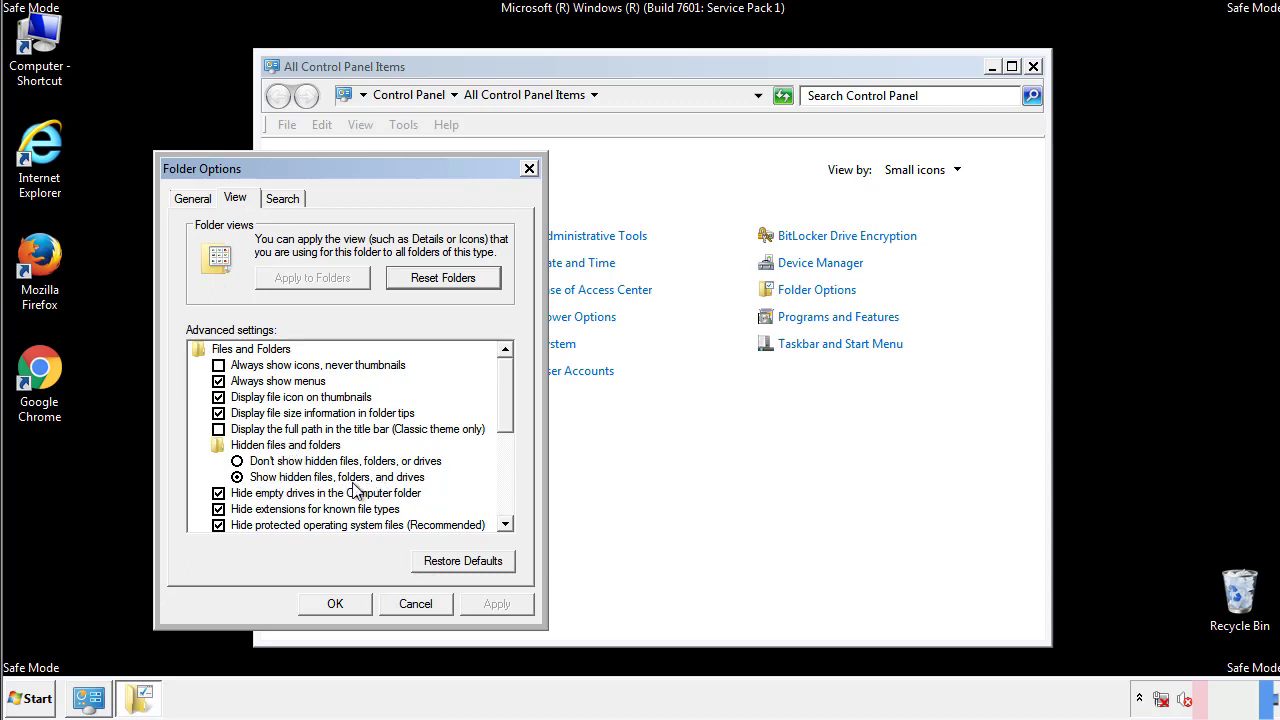
{"action": "left_click", "coordinate": [345, 601]}
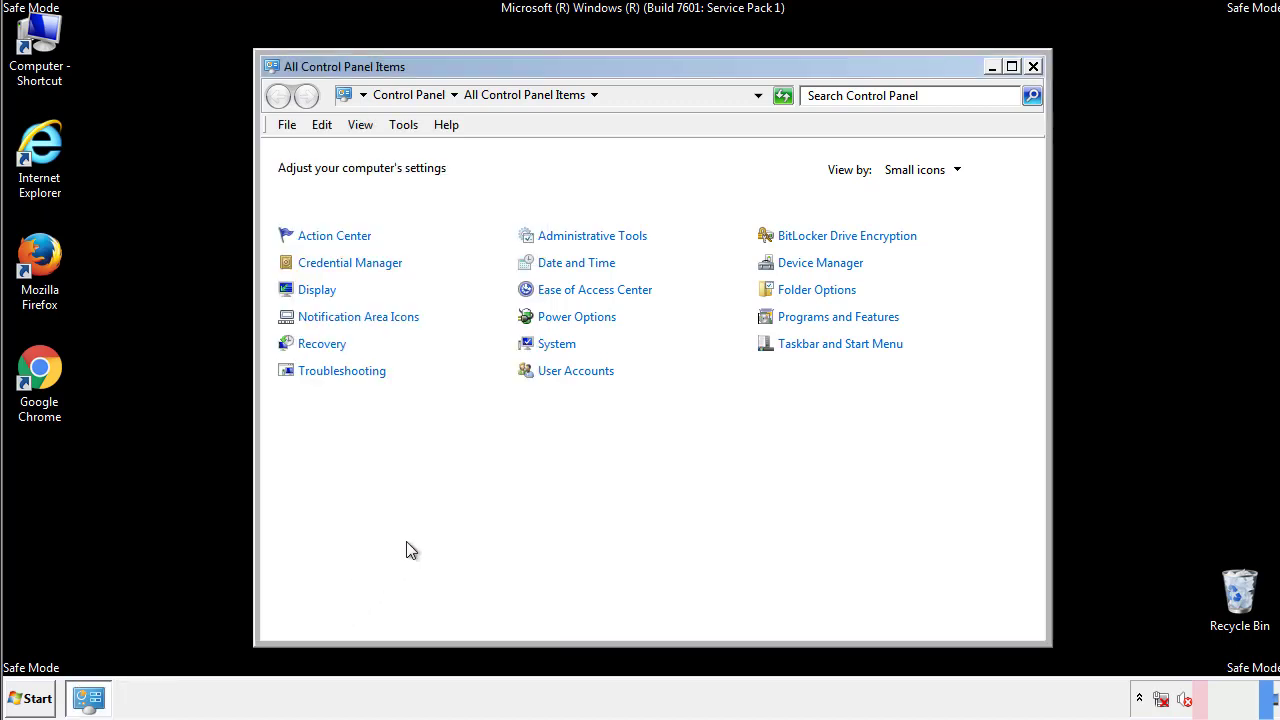
Close Control Panel and open the Windows folder on Local Disk (C:).
{"action": "left_click", "coordinate": [1033, 66]}
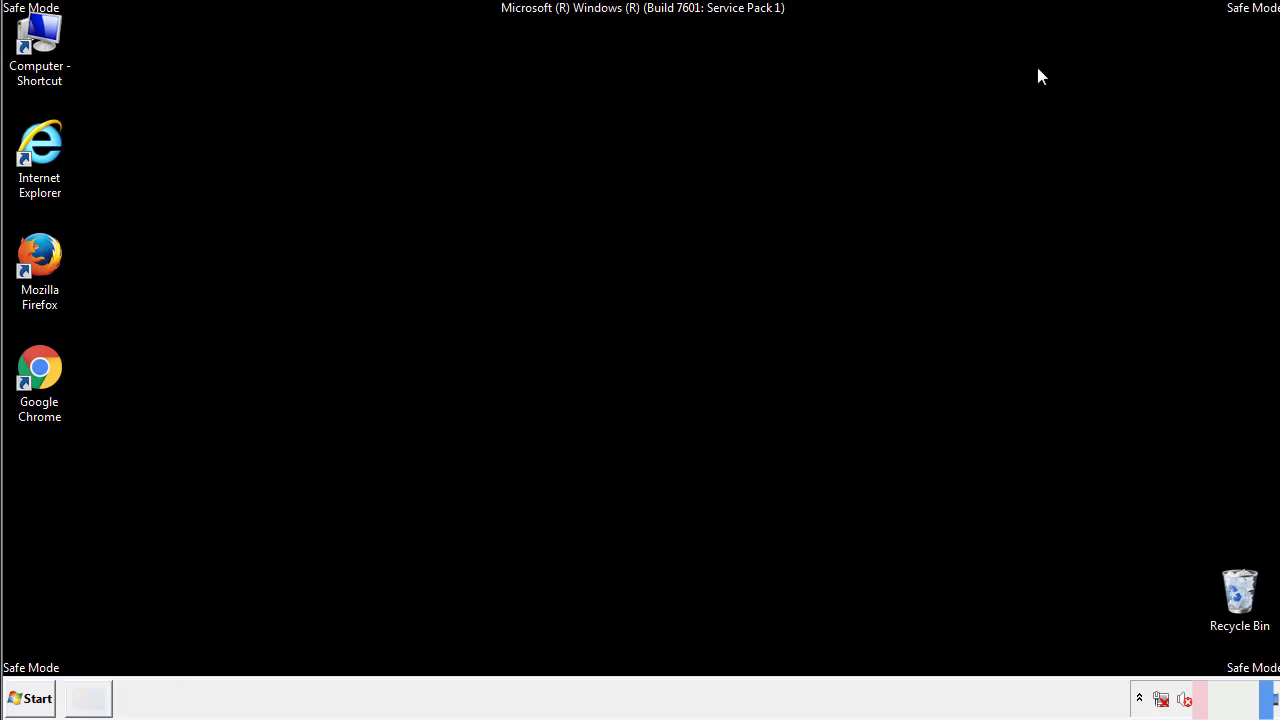
{"action": "double_click", "coordinate": [52, 35]}
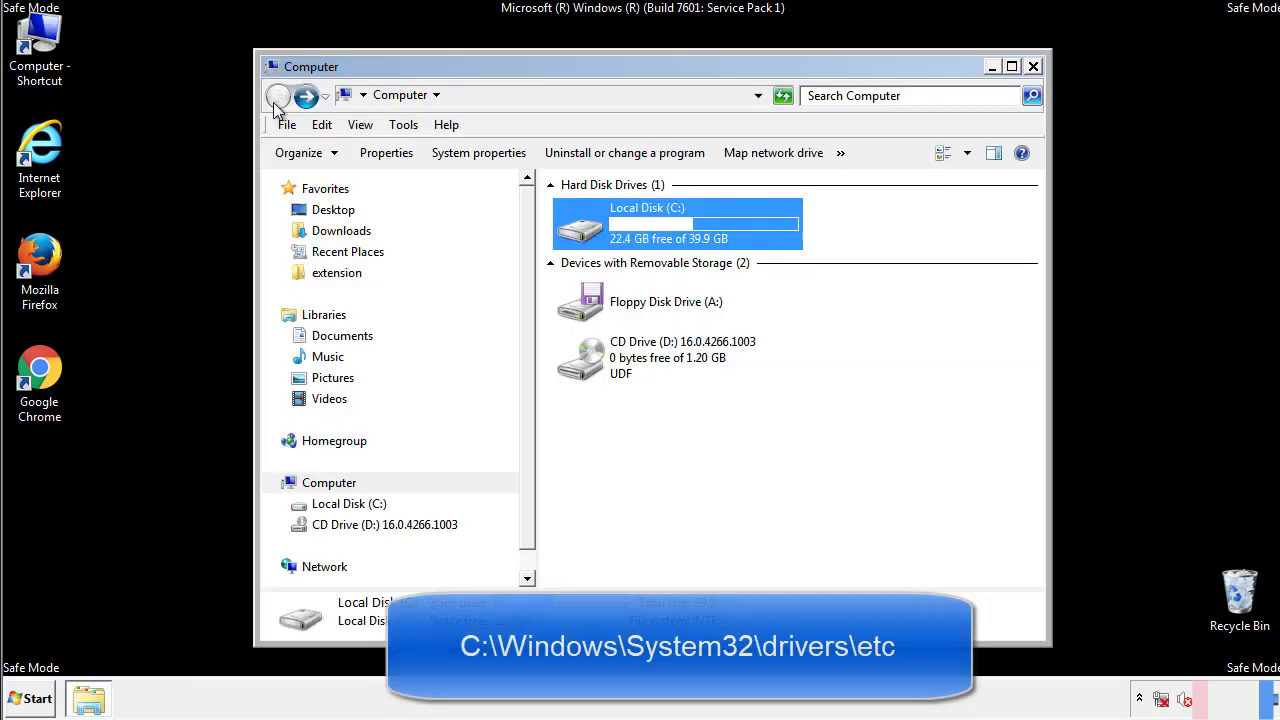
{"action": "double_click", "coordinate": [586, 232]}
{"action": "left_click", "coordinate": [584, 368]}
{"action": "double_click", "coordinate": [586, 369]}
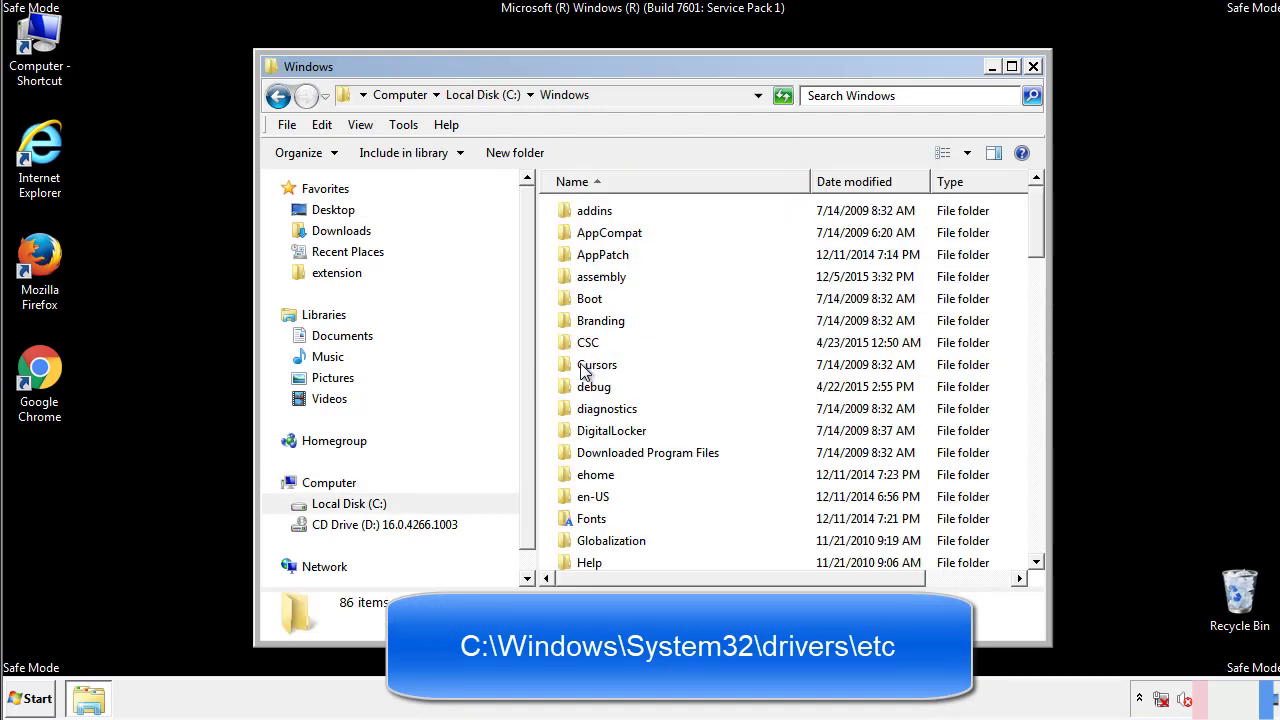
Browse into System32\drivers\etc to list the hosts file.
{"action": "scroll", "coordinate": [590, 450], "scroll_direction": "down", "scroll_amount": 2}
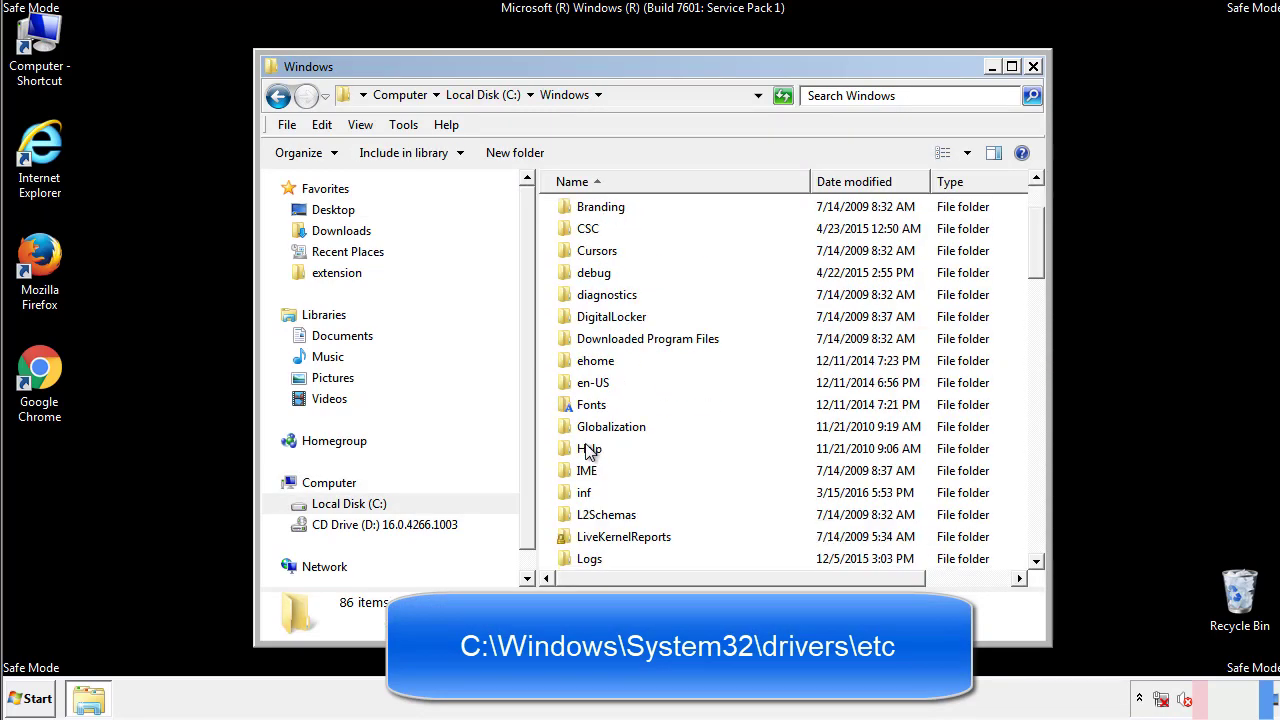
{"action": "scroll", "coordinate": [589, 452], "scroll_direction": "down", "scroll_amount": 2}
{"action": "scroll", "coordinate": [589, 452], "scroll_direction": "down", "scroll_amount": 2}
{"action": "scroll", "coordinate": [589, 452], "scroll_direction": "down", "scroll_amount": 3}
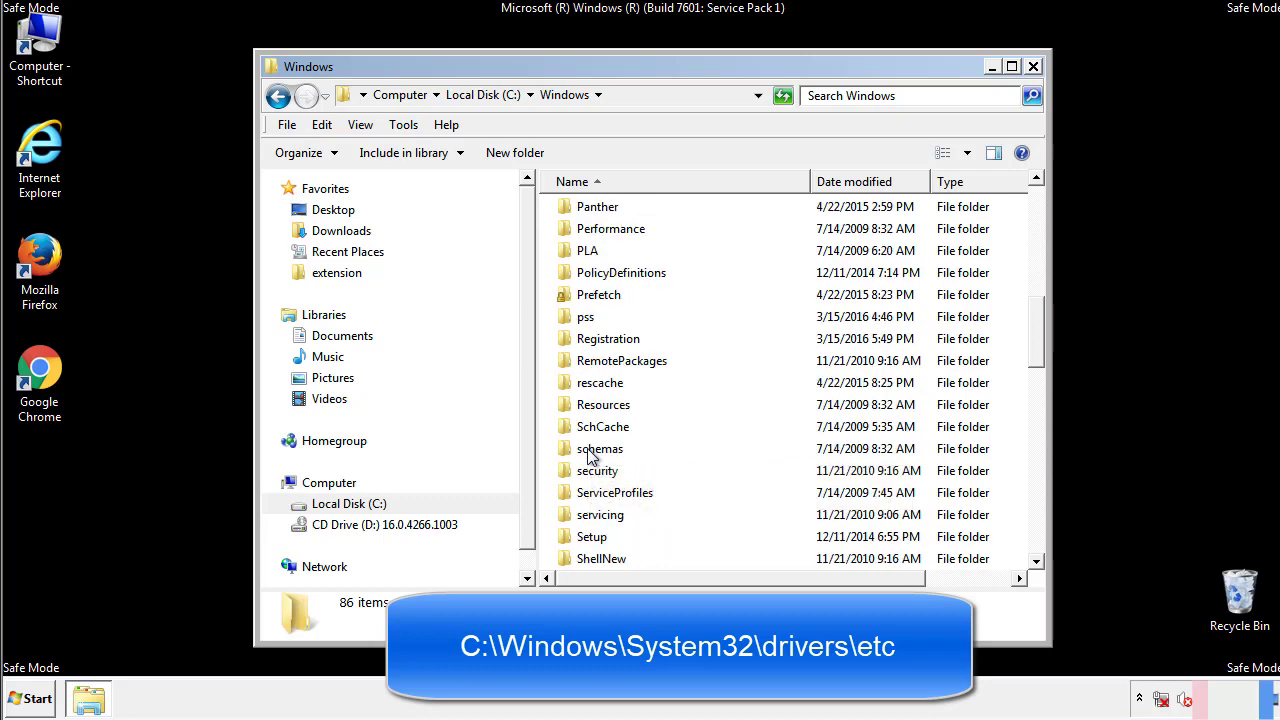
{"action": "scroll", "coordinate": [592, 452], "scroll_direction": "down", "scroll_amount": 2}
{"action": "double_click", "coordinate": [603, 516]}
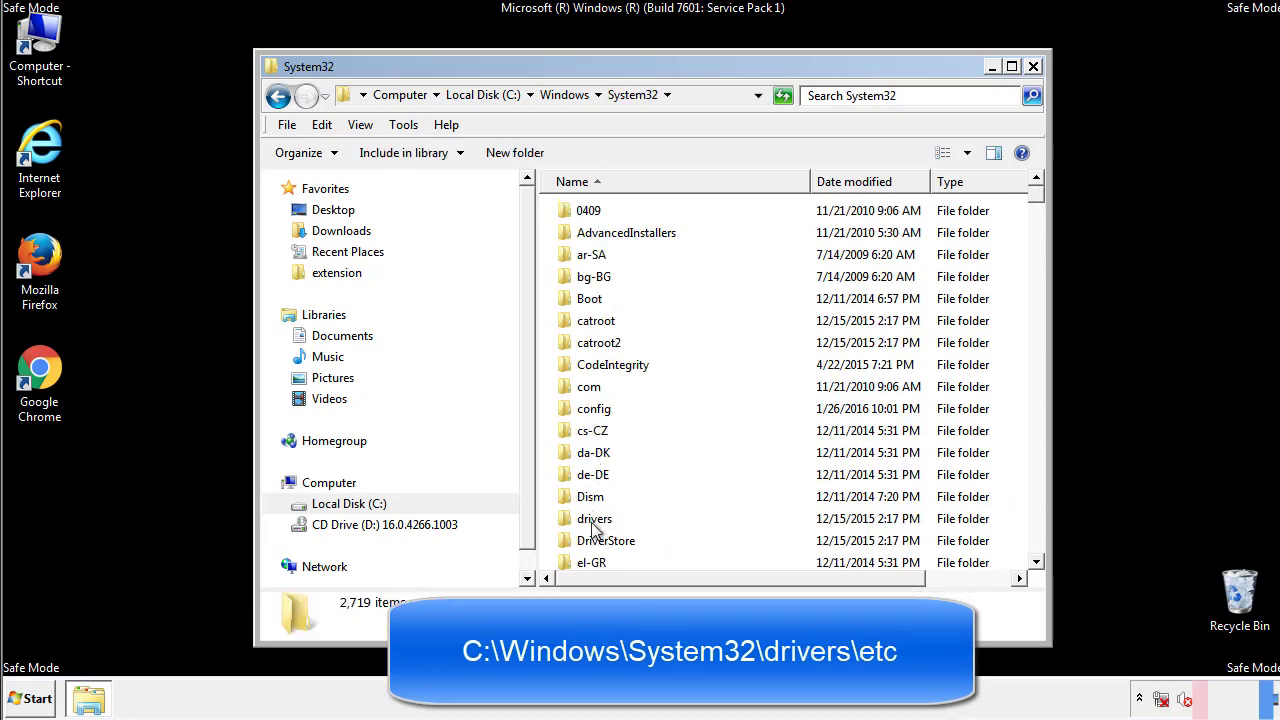
{"action": "double_click", "coordinate": [594, 520]}
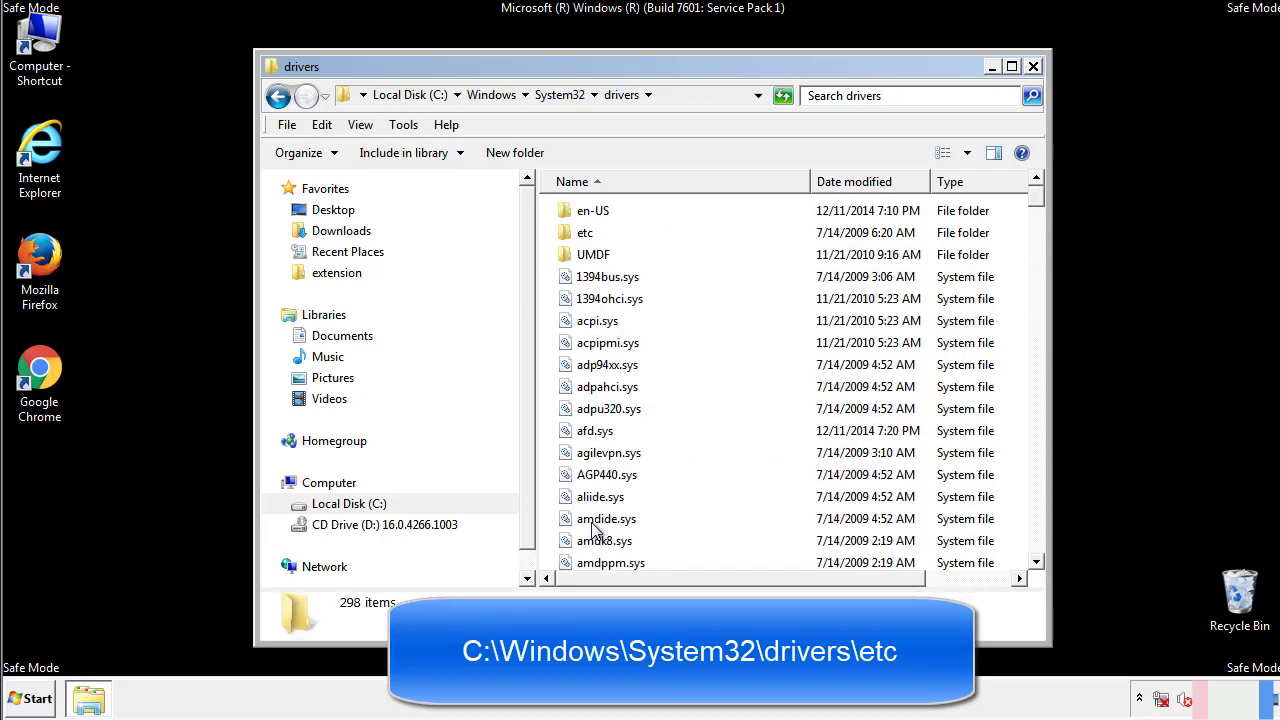
{"action": "double_click", "coordinate": [572, 238]}
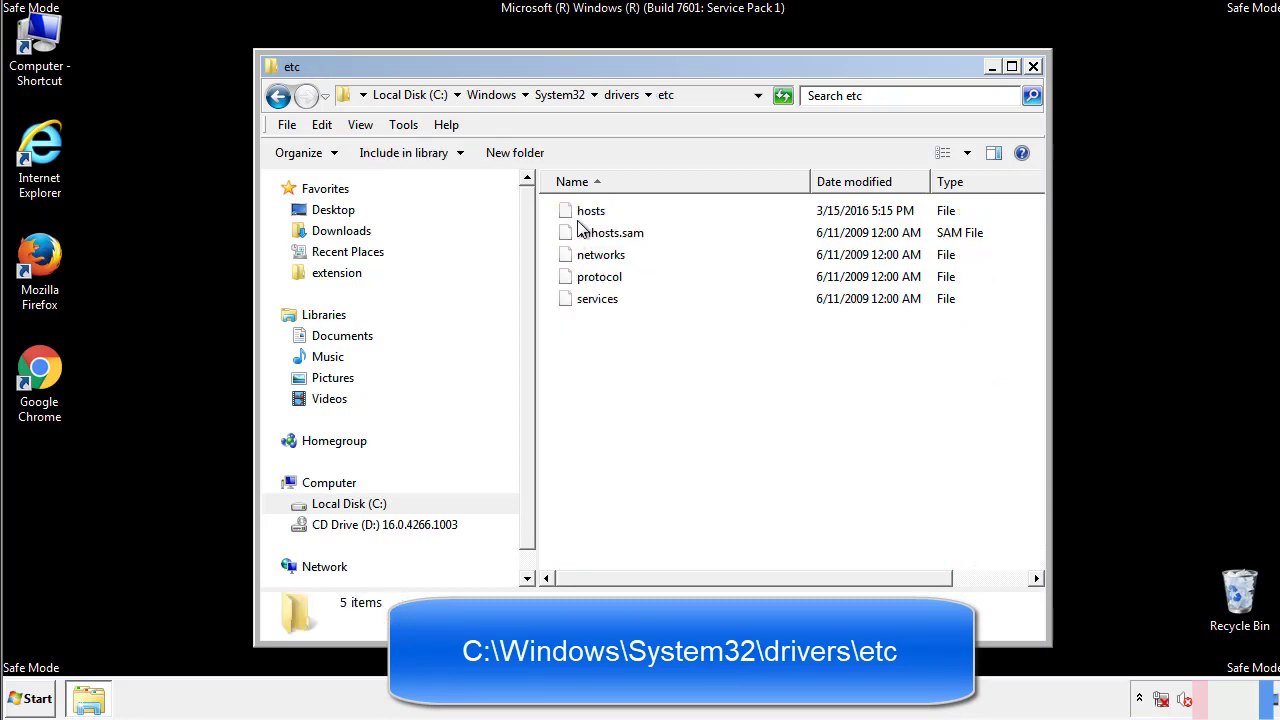
Open the hosts file in Notepad.
{"action": "double_click", "coordinate": [580, 214]}
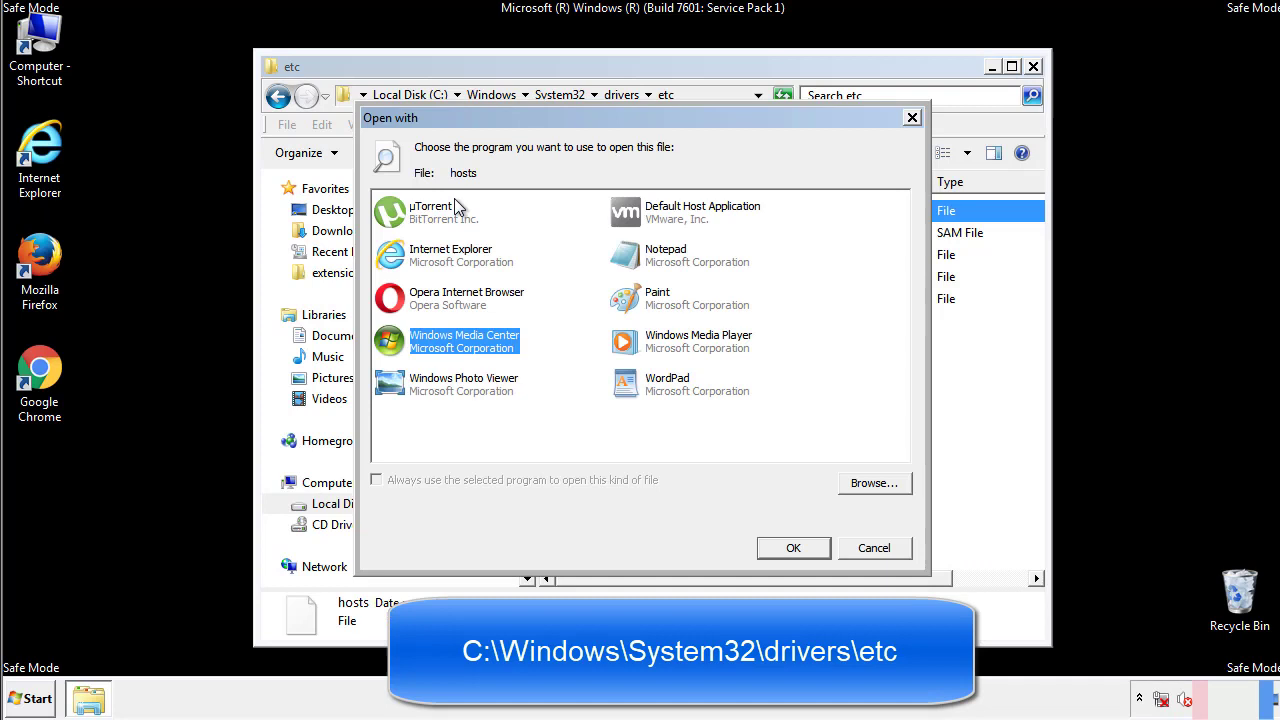
{"action": "left_click", "coordinate": [648, 261]}
{"action": "left_click", "coordinate": [793, 548]}
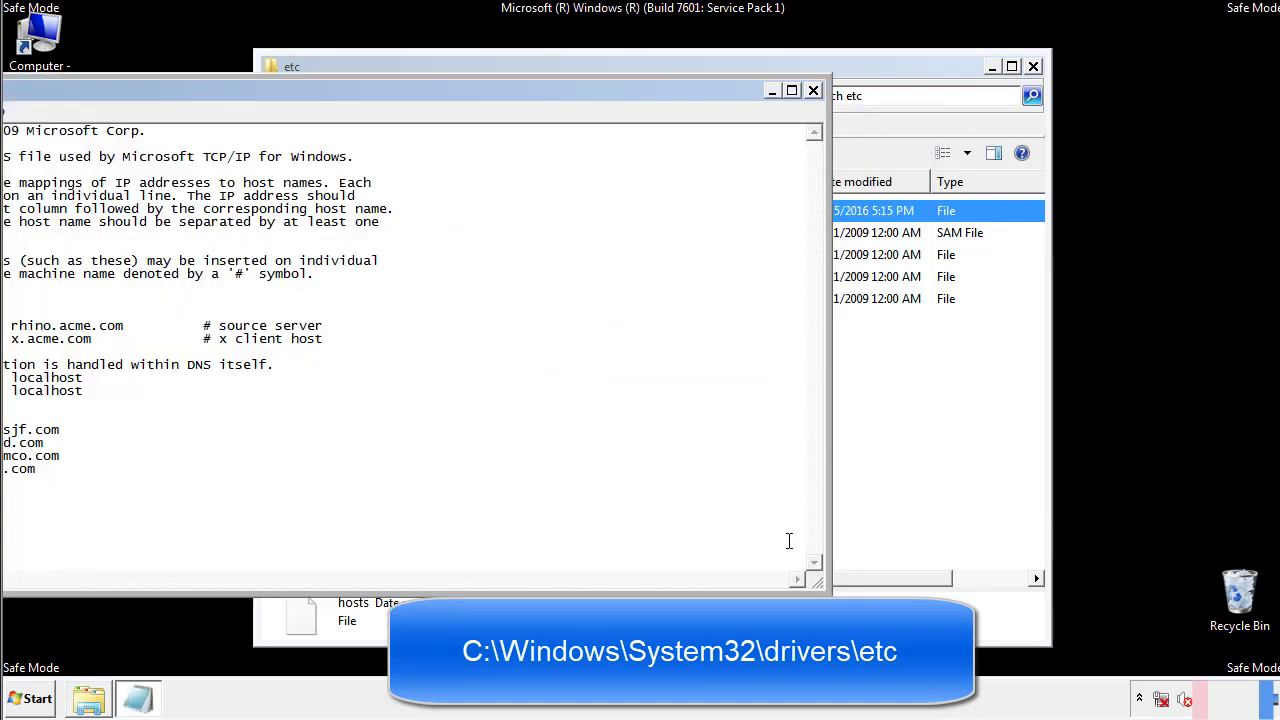
{"action": "left_click_drag", "start_coordinate": [523, 90], "coordinate": [814, 109]}
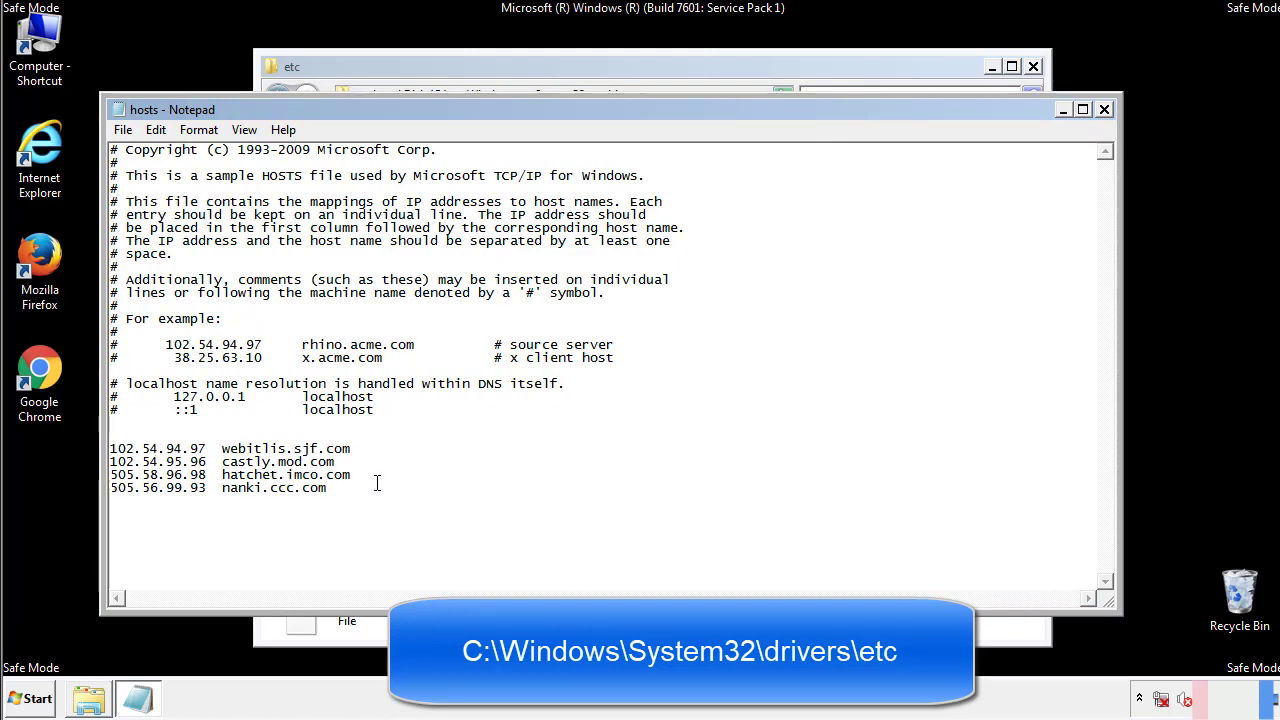
Delete the four added domain entries from hosts, save it, and close the etc folder.
{"action": "left_click_drag", "start_coordinate": [358, 490], "coordinate": [110, 446]}
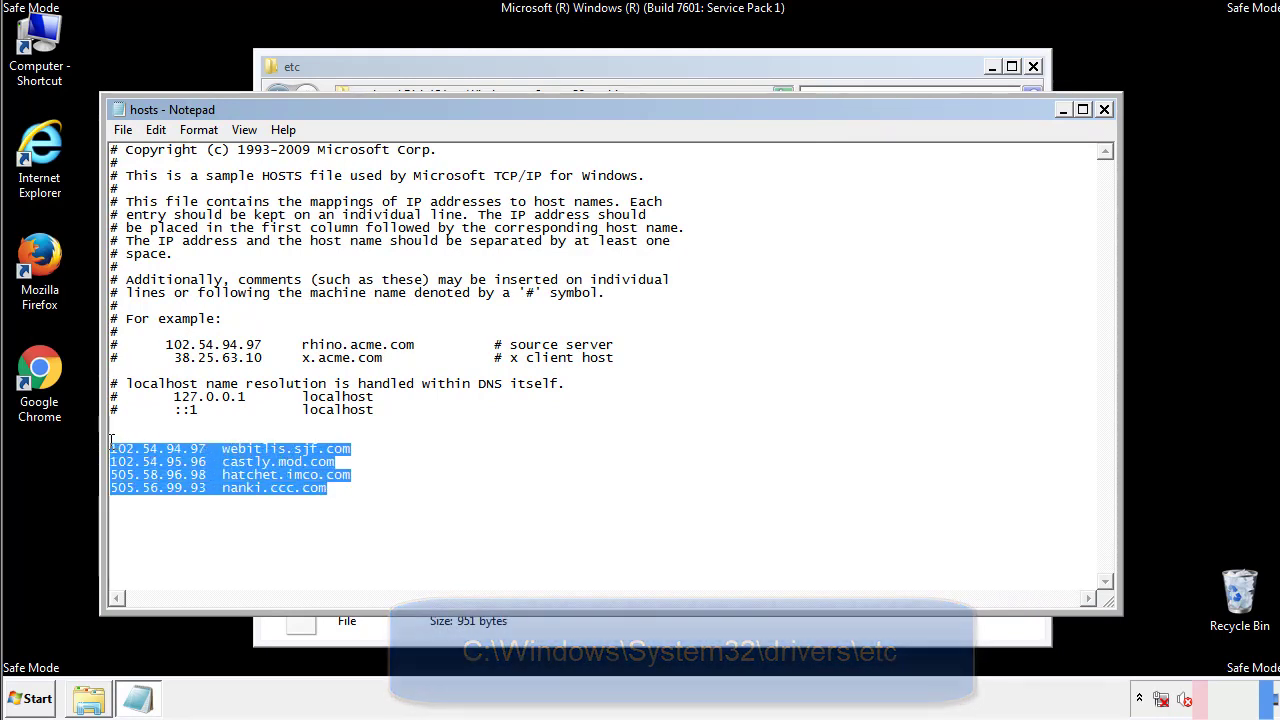
{"action": "key", "text": "Delete"}
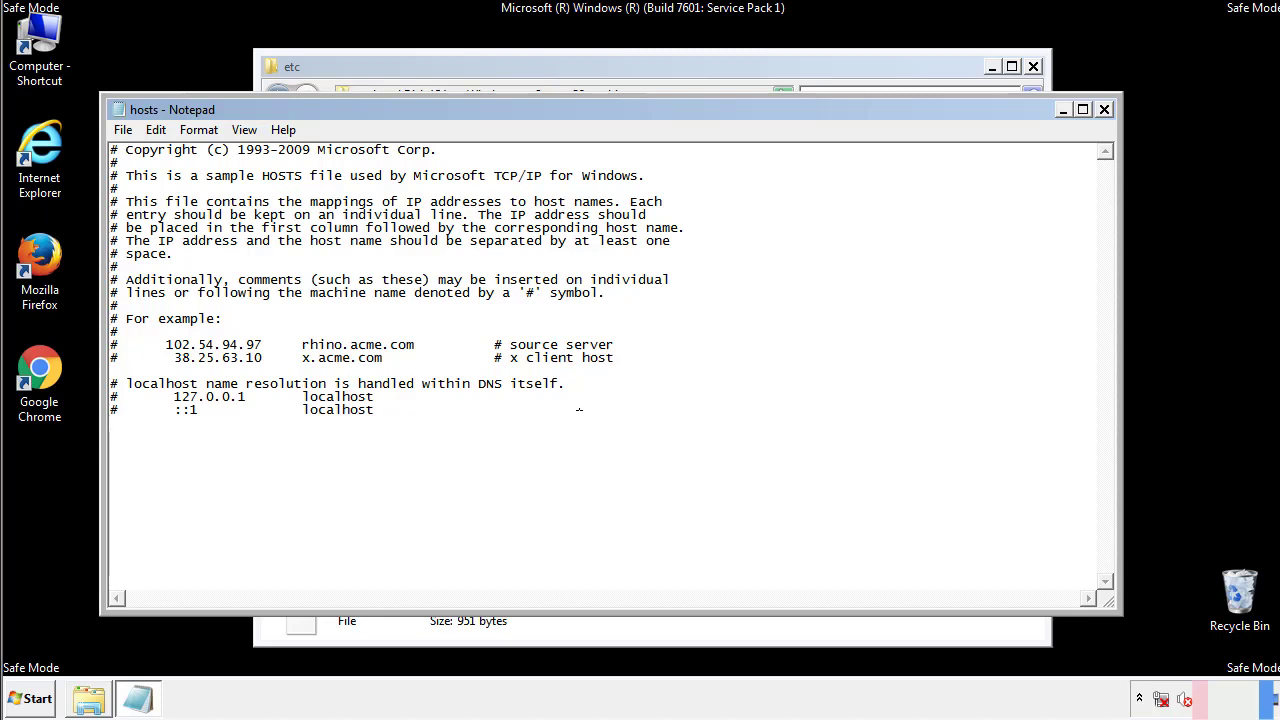
{"action": "left_click", "coordinate": [1104, 110]}
{"action": "left_click", "coordinate": [565, 366]}
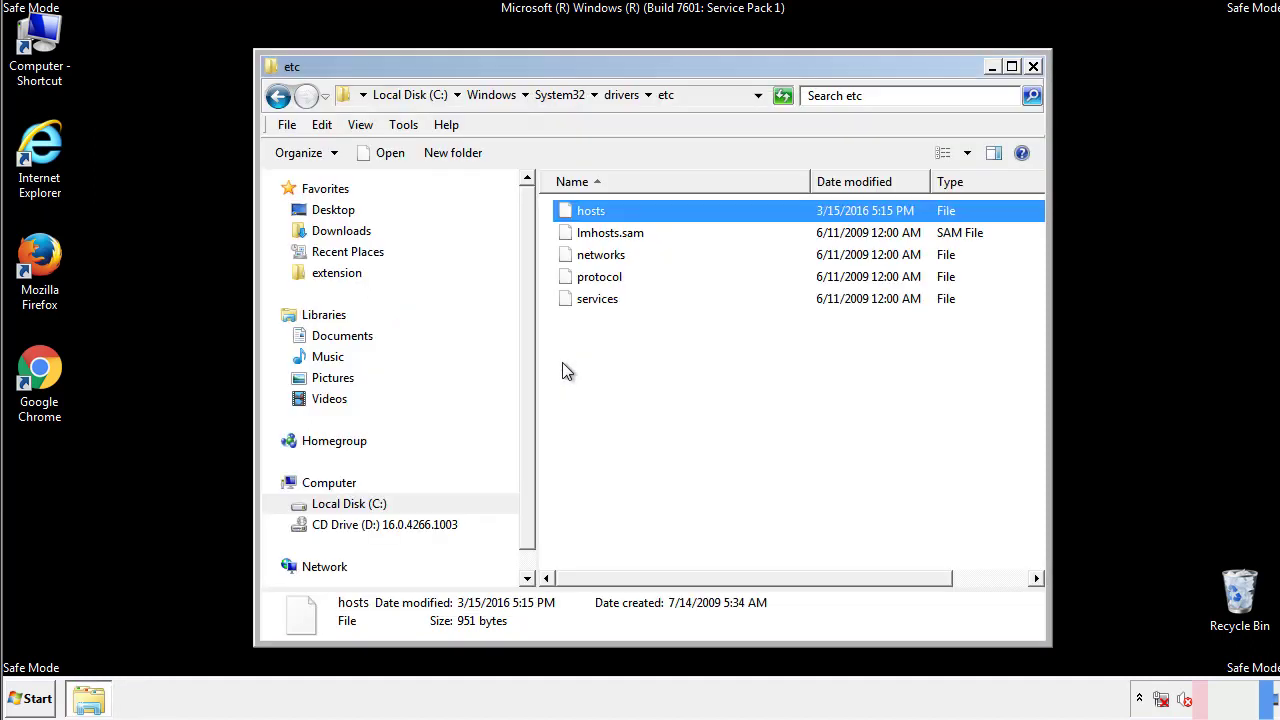
{"action": "left_click", "coordinate": [562, 372]}
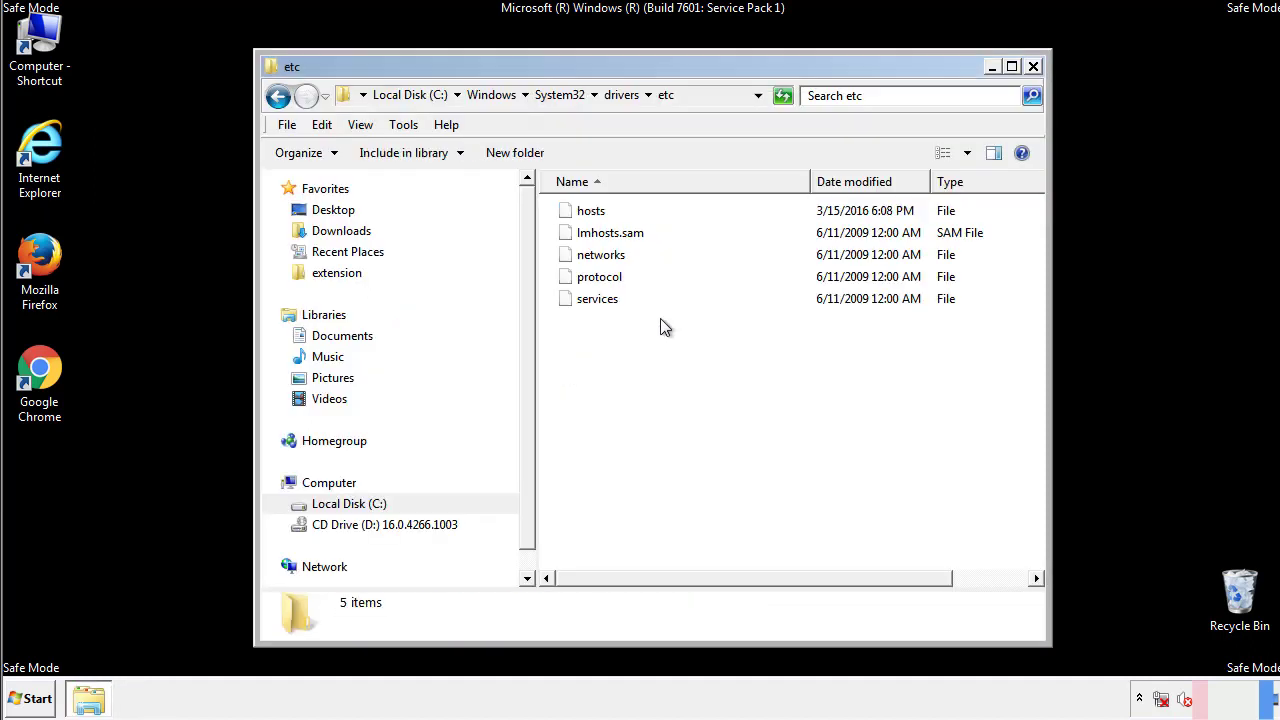
{"action": "left_click", "coordinate": [1033, 67]}
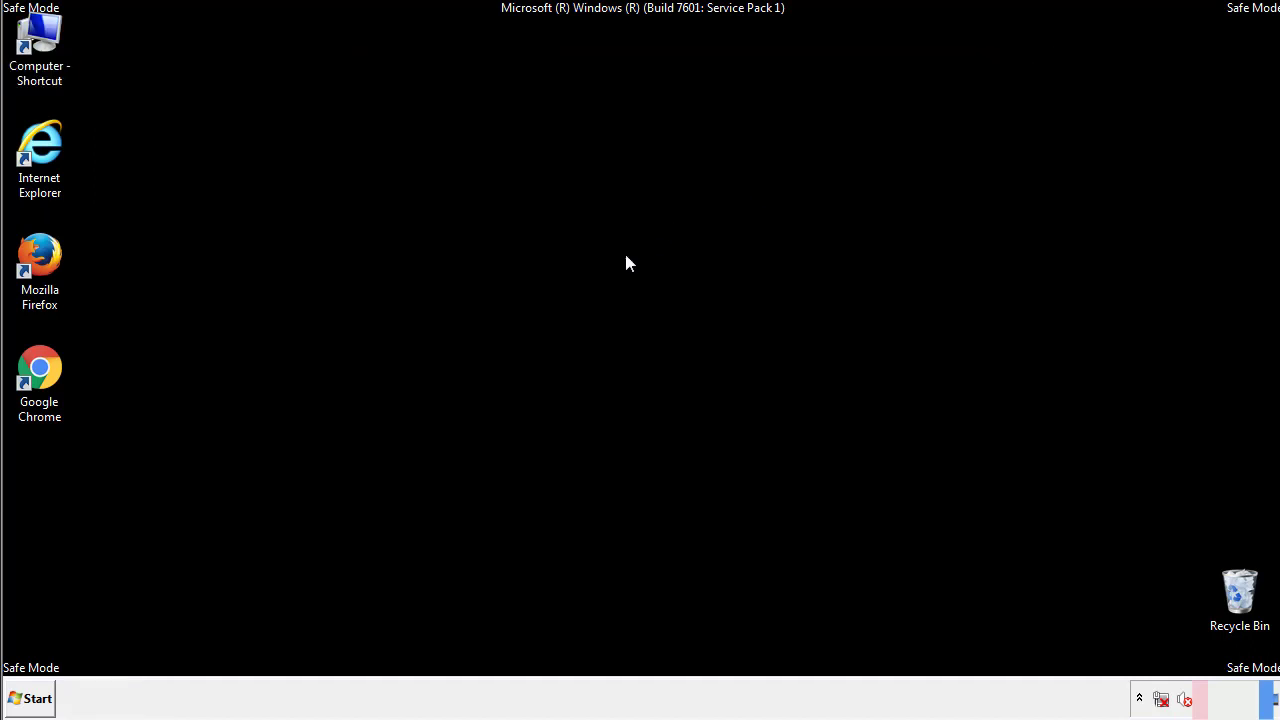
Open the Startup folder from All Programs in a window.
{"action": "left_click", "coordinate": [30, 699]}
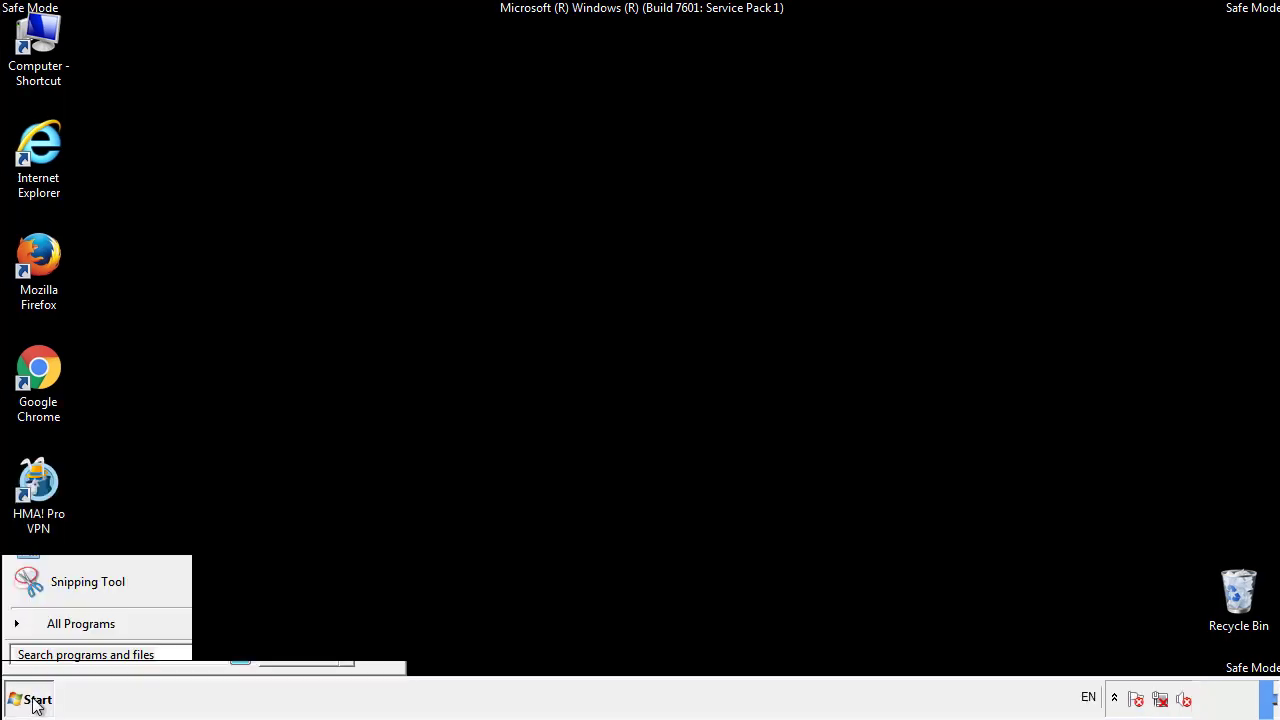
{"action": "left_click", "coordinate": [57, 631]}
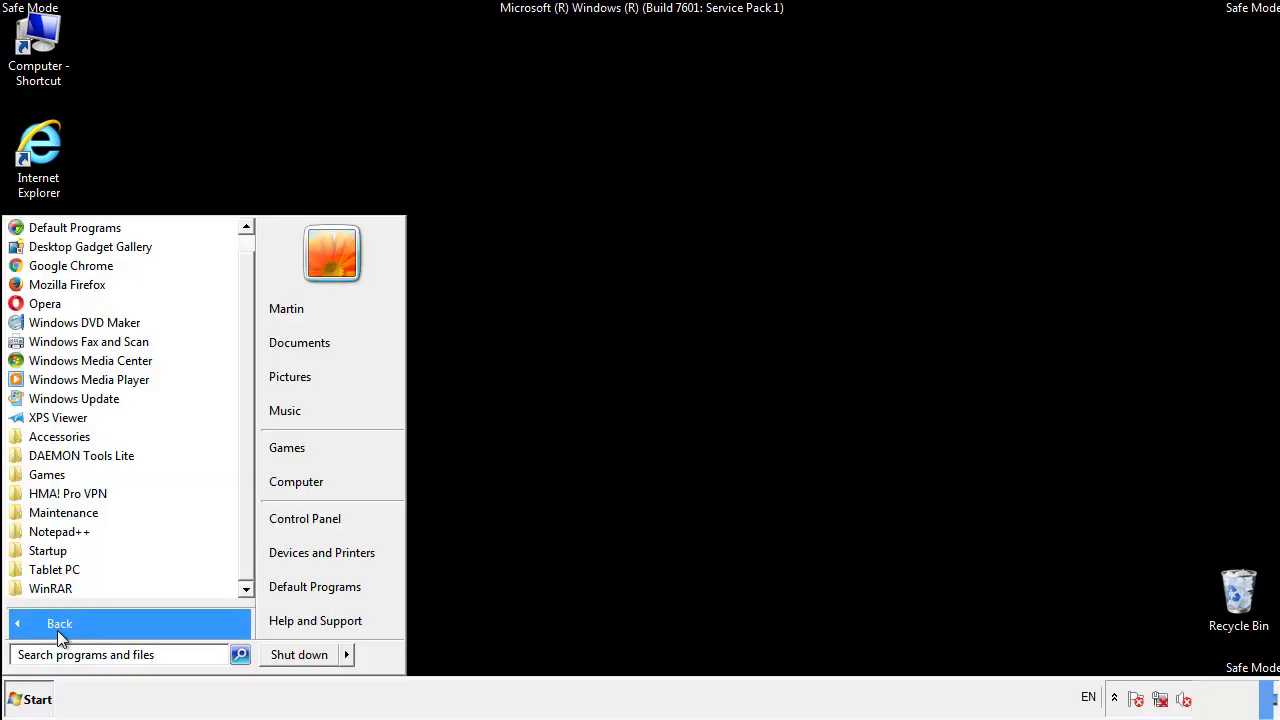
{"action": "right_click", "coordinate": [52, 552]}
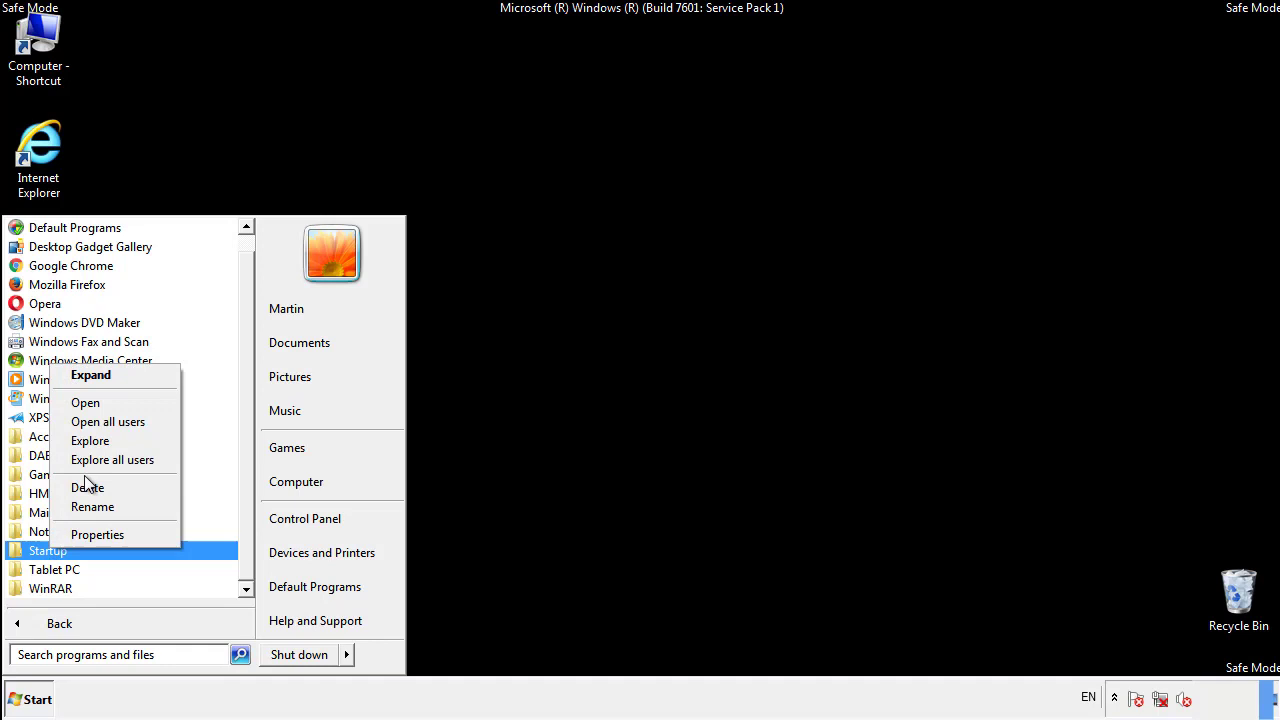
{"action": "left_click", "coordinate": [97, 402]}
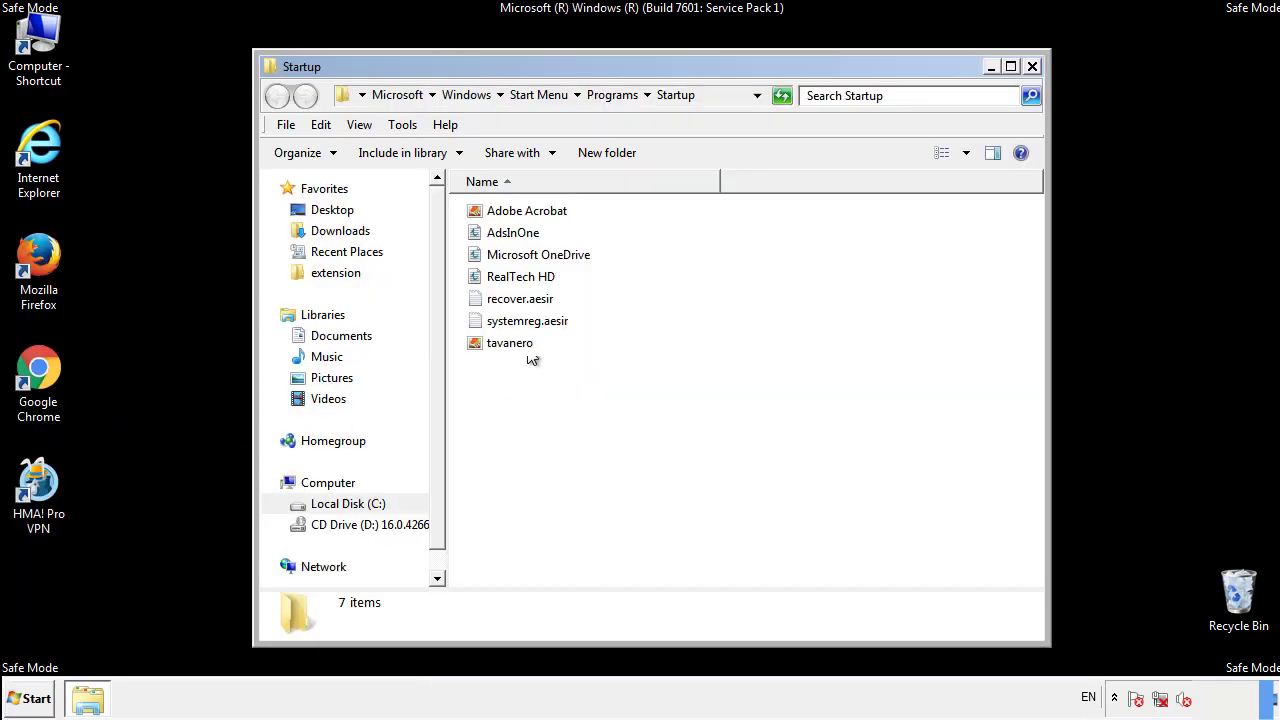
Delete AdsInOne, recover.aesir, systemreg.aesir and tavanero from Startup, then search Start for regedit.
{"action": "left_click", "coordinate": [521, 236]}
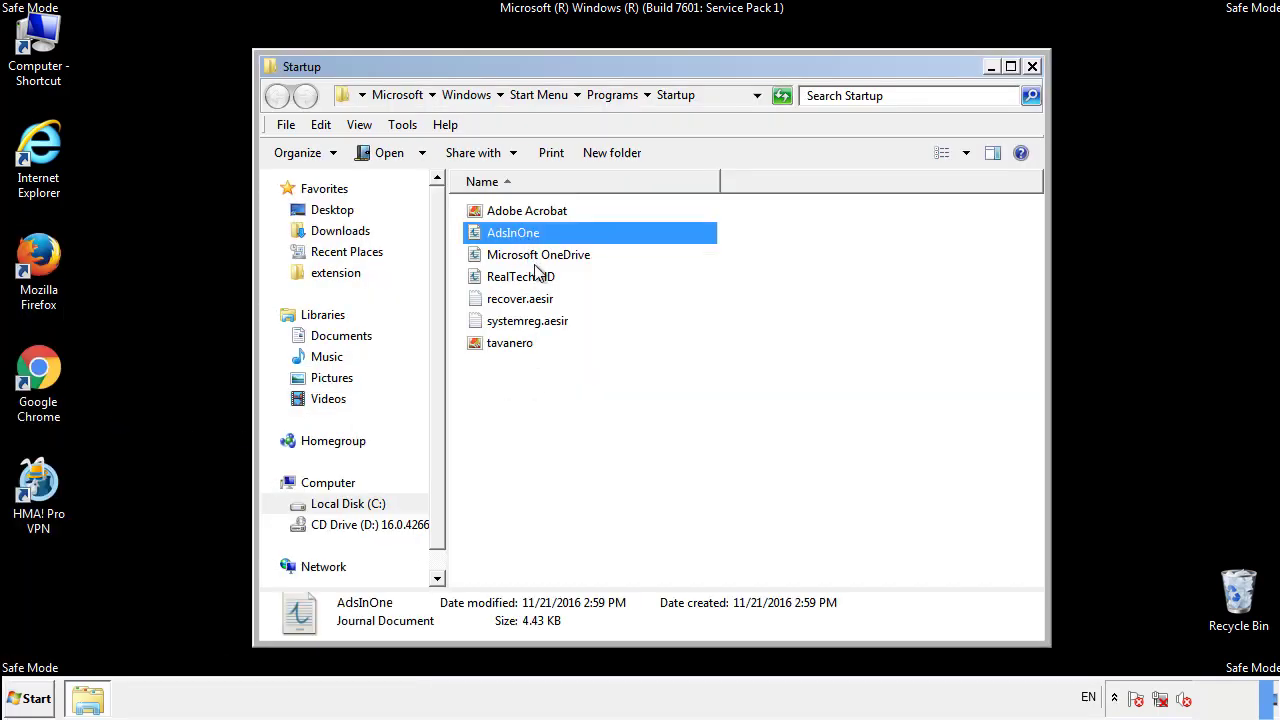
{"action": "left_click", "coordinate": [525, 299], "text": "ctrl"}
{"action": "left_click", "coordinate": [529, 320], "text": "ctrl"}
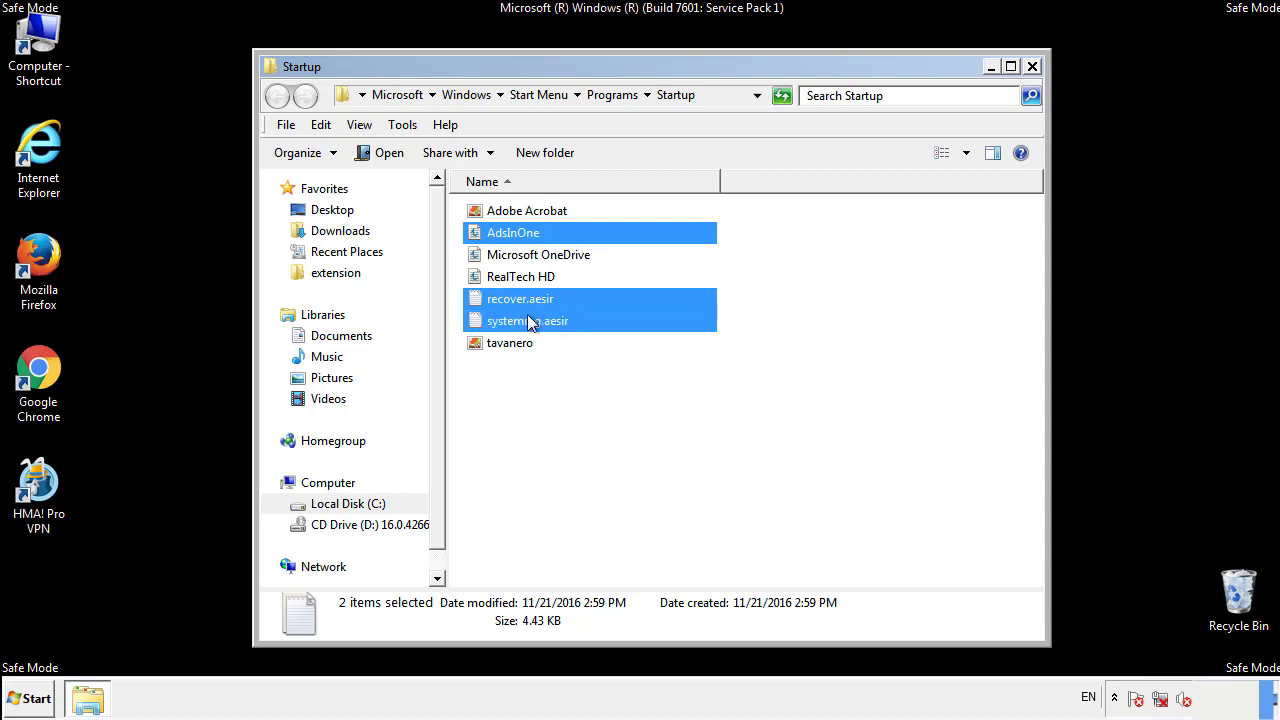
{"action": "left_click", "coordinate": [511, 341], "text": "ctrl"}
{"action": "right_click", "coordinate": [506, 345]}
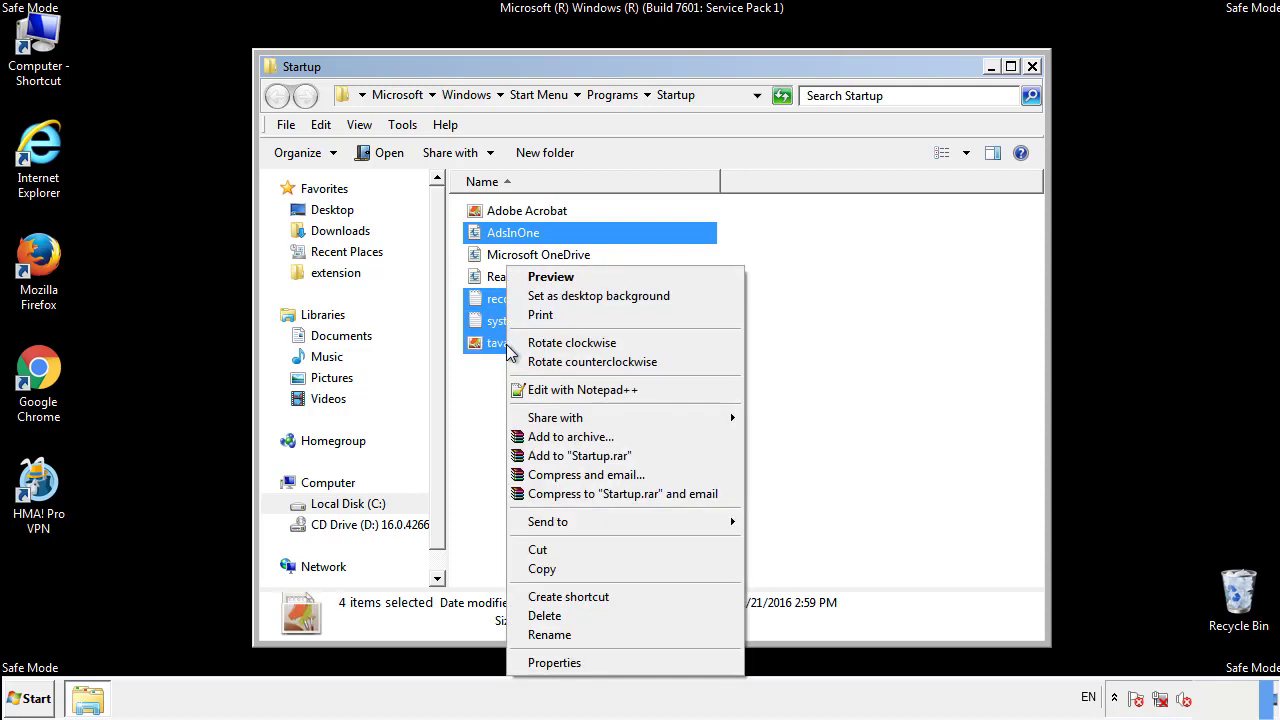
{"action": "left_click", "coordinate": [540, 615]}
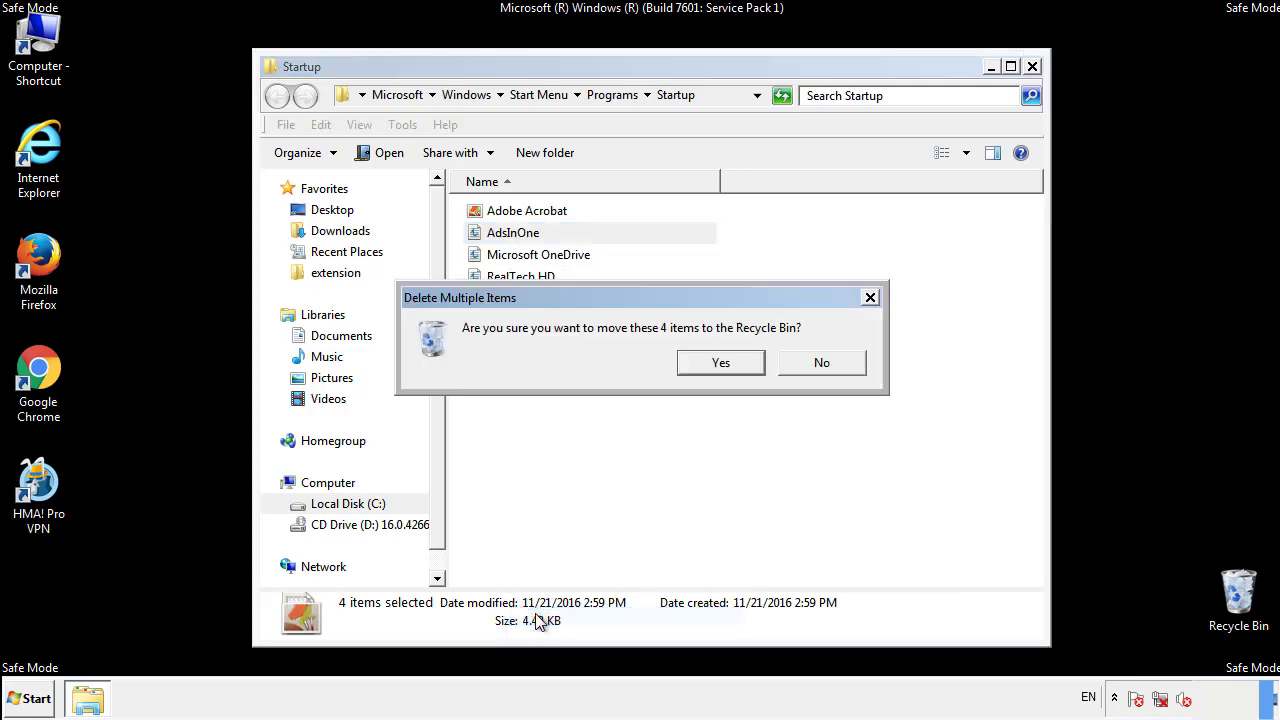
{"action": "left_click", "coordinate": [708, 366]}
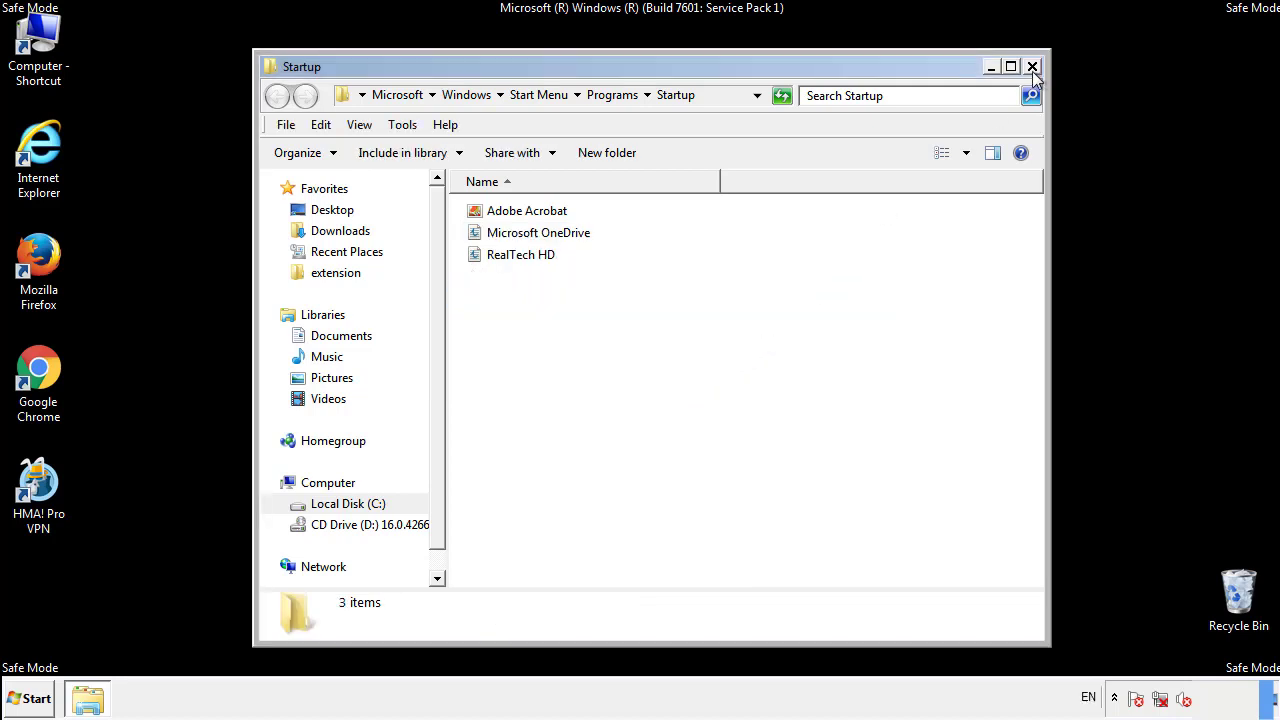
{"action": "left_click", "coordinate": [1033, 70]}
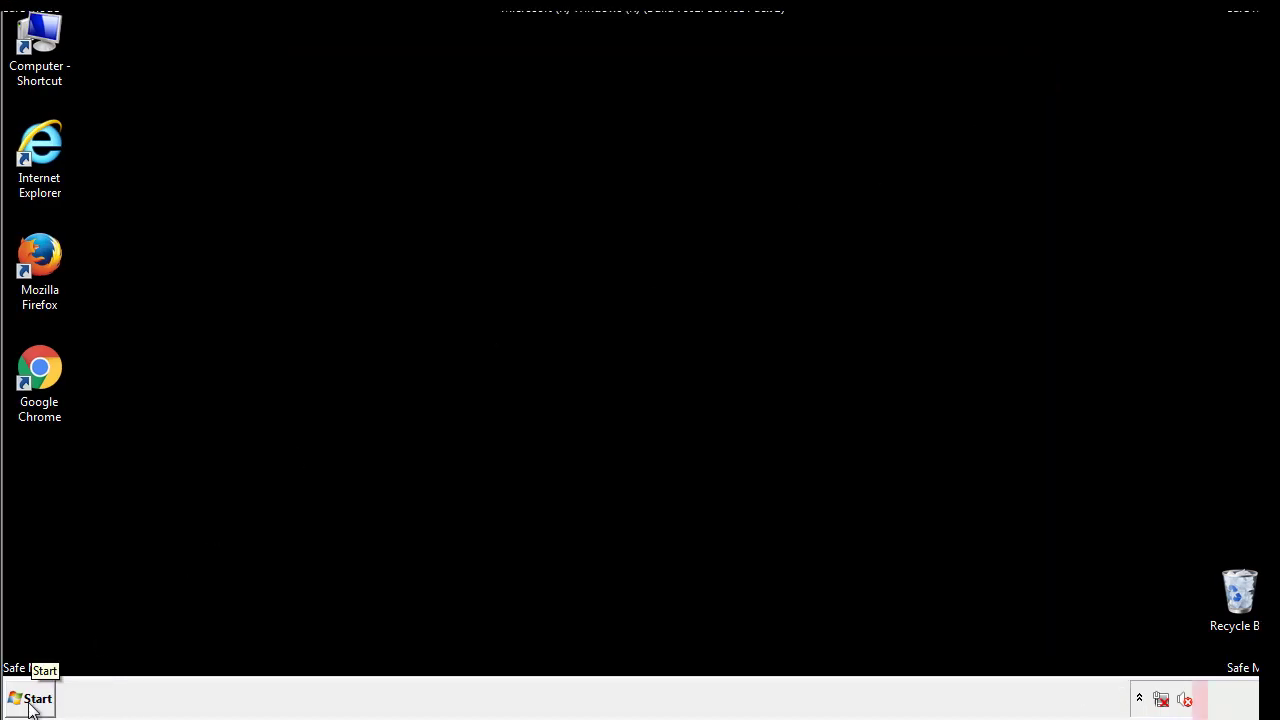
{"action": "left_click", "coordinate": [30, 705]}
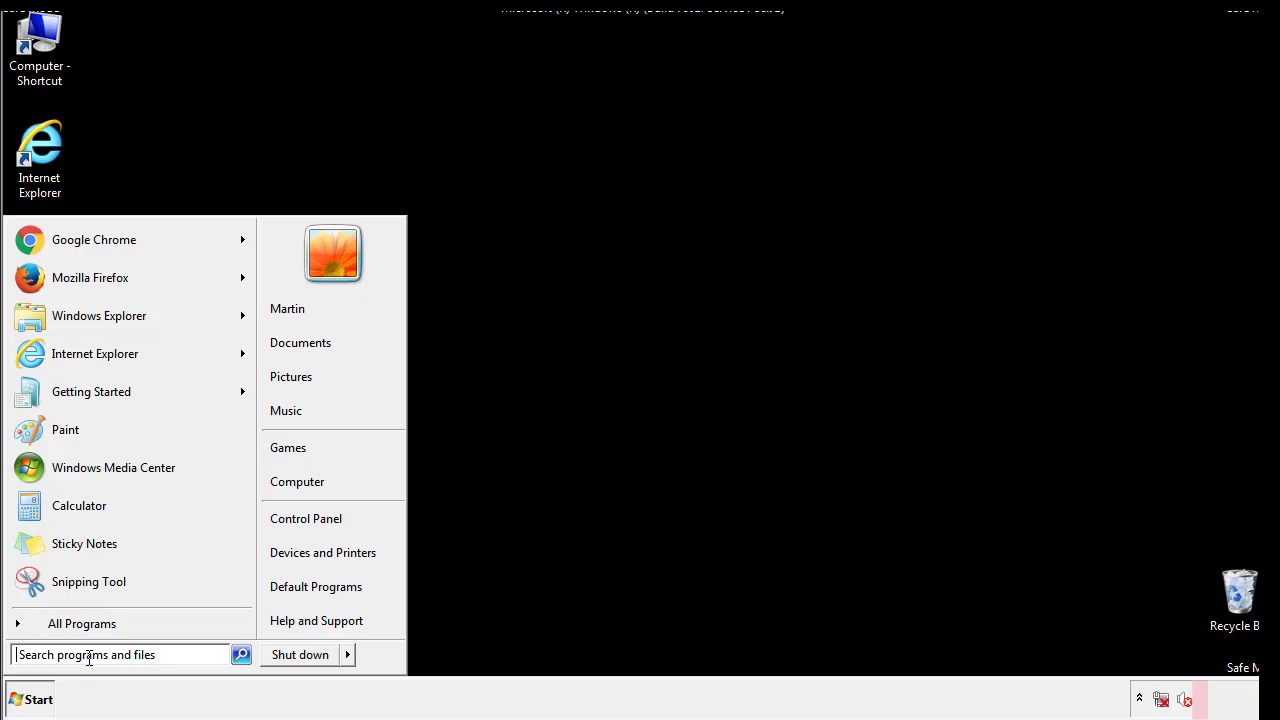
{"action": "type", "text": "reged"}
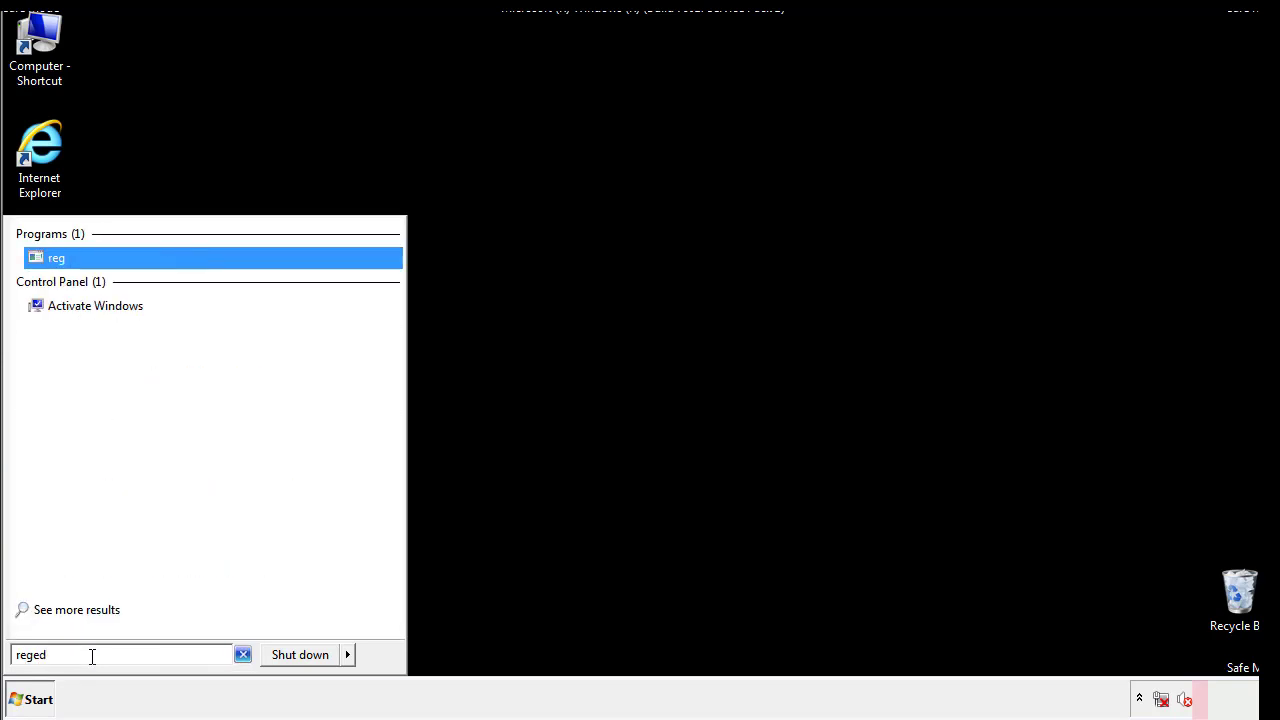
{"action": "type", "text": "it"}
Launch regedit and expand HKEY_LOCAL_MACHINE\SOFTWARE\Microsoft\Windows\CurrentVersion down to Run.
{"action": "key", "text": "Return"}
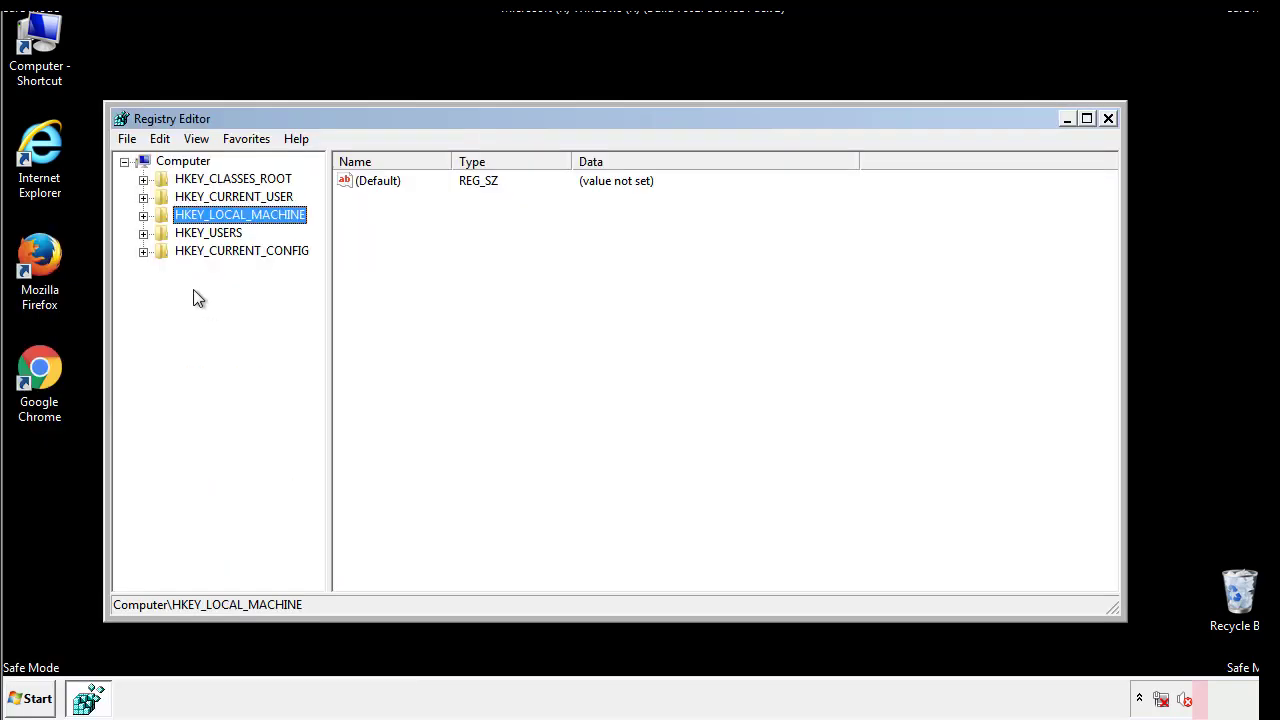
{"action": "left_click", "coordinate": [143, 216]}
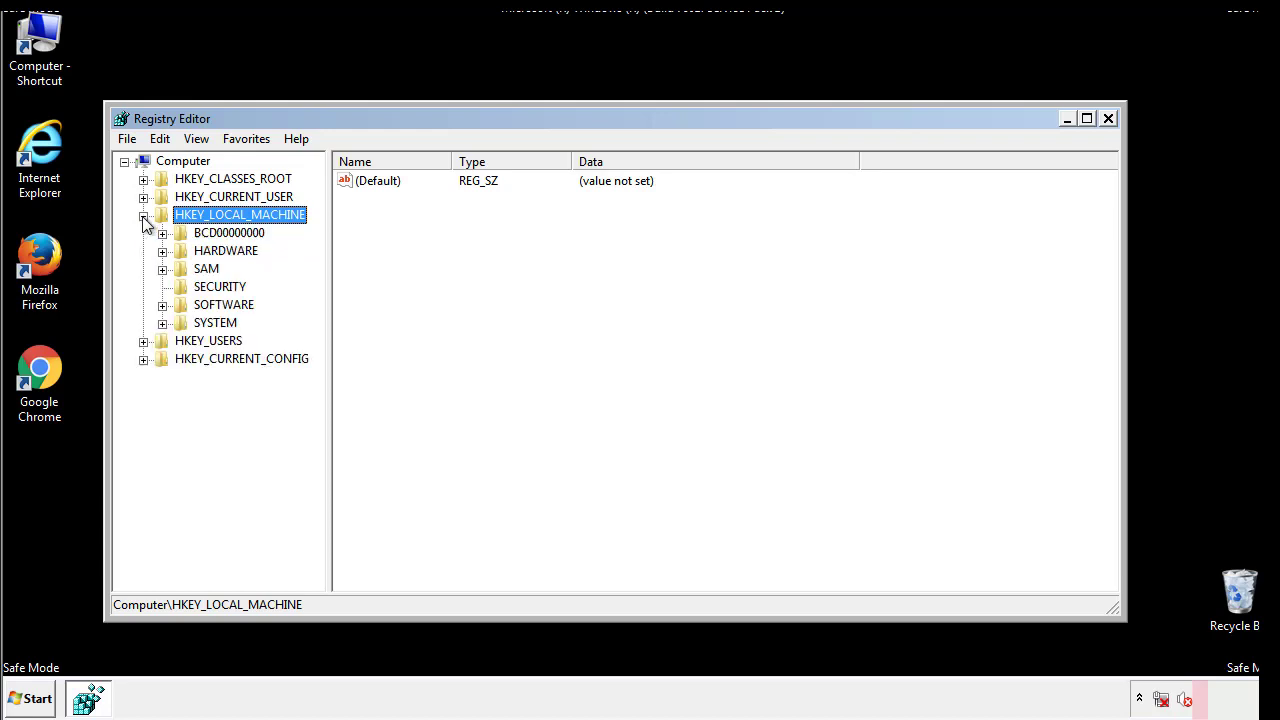
{"action": "left_click", "coordinate": [162, 305]}
{"action": "scroll", "coordinate": [315, 295], "scroll_direction": "down", "scroll_amount": 1}
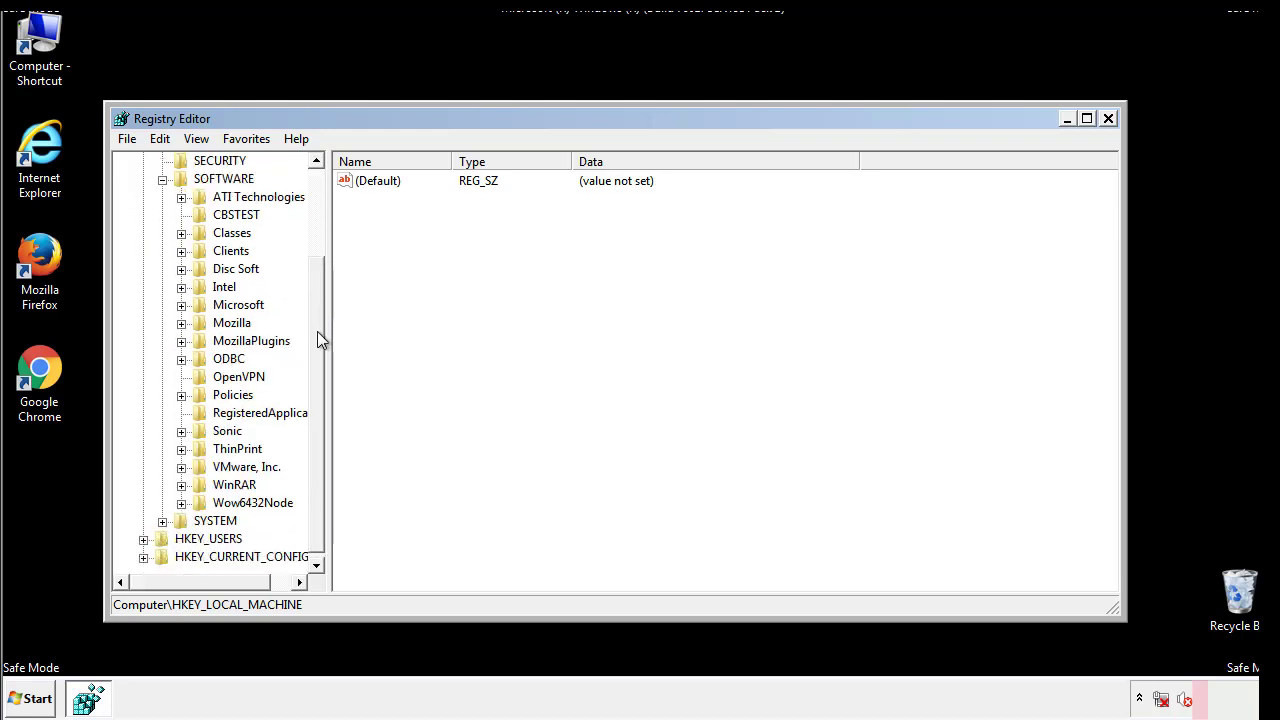
{"action": "left_click", "coordinate": [181, 305]}
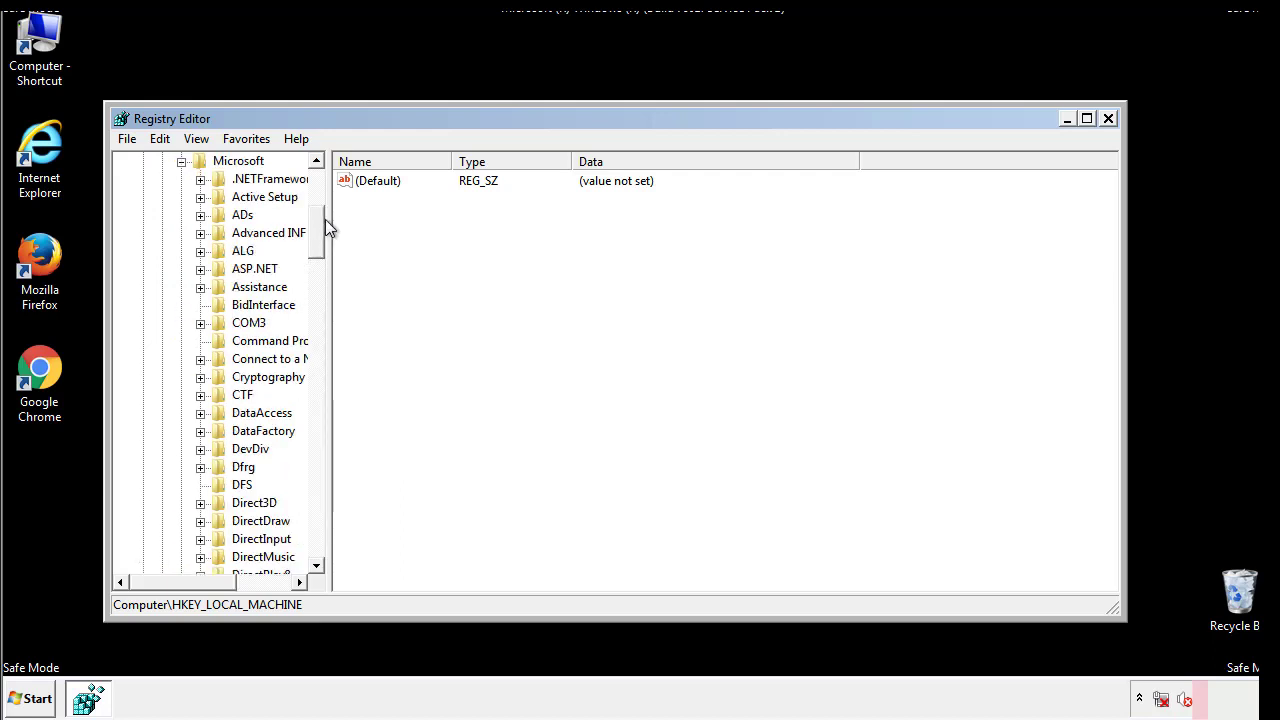
{"action": "mouse_move", "coordinate": [315, 247]}
{"action": "left_mouse_down"}
{"action": "mouse_move", "coordinate": [316, 528]}
{"action": "mouse_move", "coordinate": [317, 517]}
{"action": "left_mouse_up"}
{"action": "left_click", "coordinate": [201, 306]}
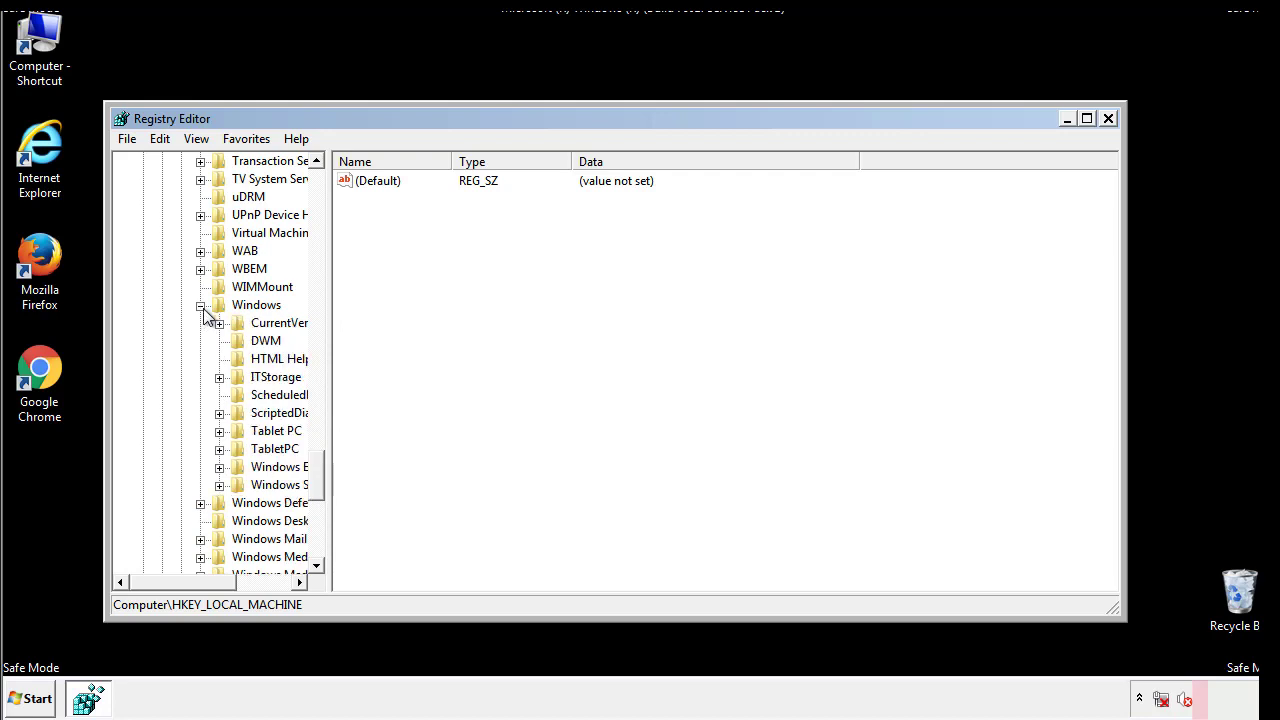
{"action": "left_click_drag", "start_coordinate": [175, 585], "coordinate": [204, 587]}
{"action": "left_click", "coordinate": [167, 323]}
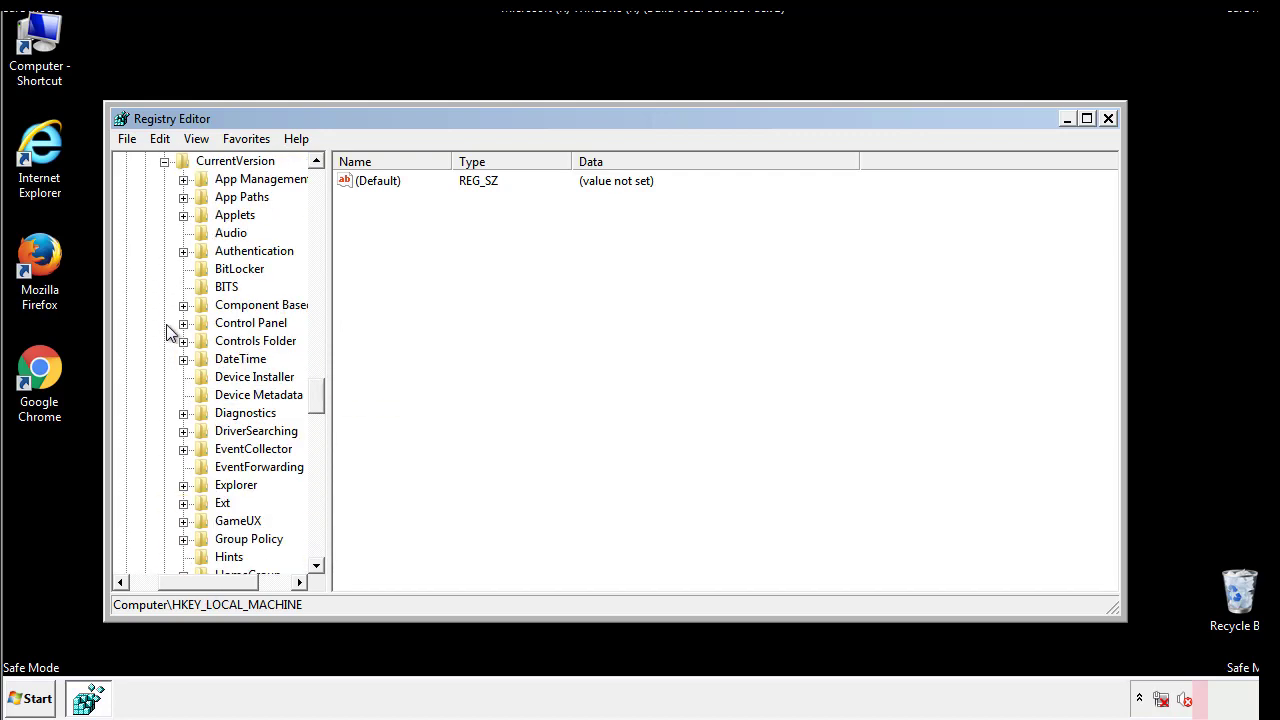
{"action": "left_click_drag", "start_coordinate": [325, 395], "coordinate": [316, 463]}
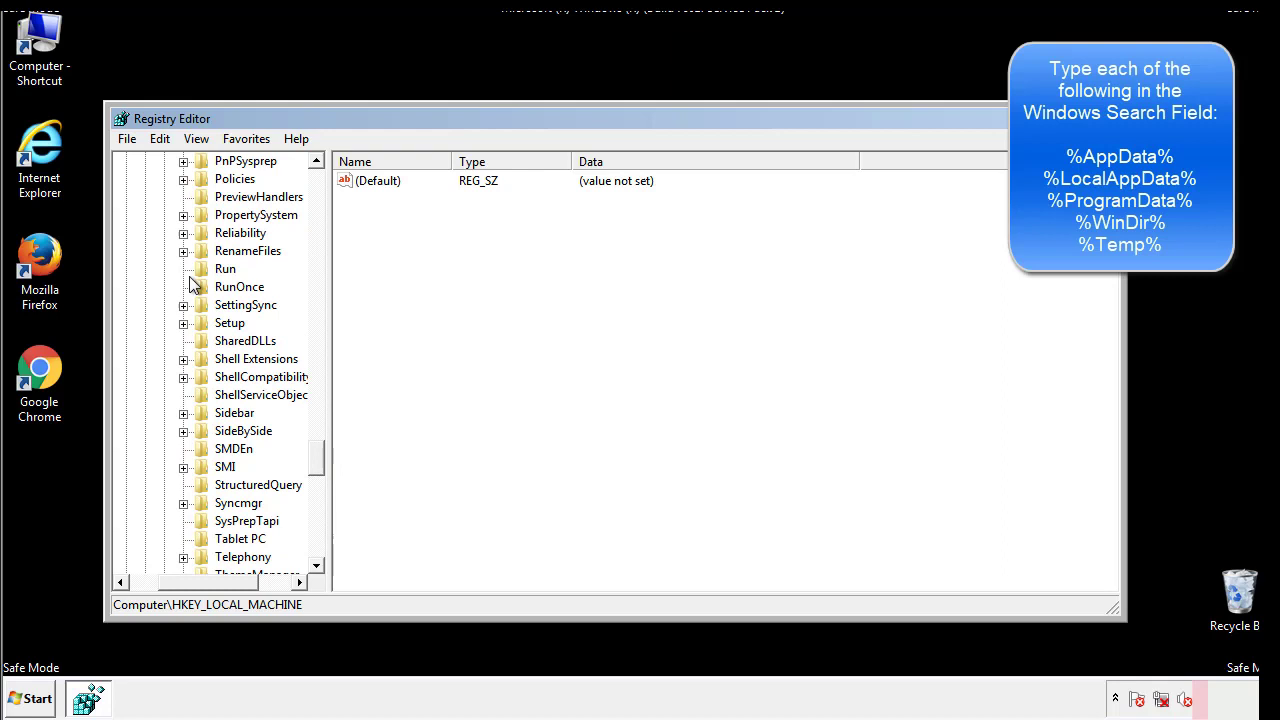
Delete the tappi.loc value from HKLM's CurrentVersion\Run key.
{"action": "left_click", "coordinate": [211, 270]}
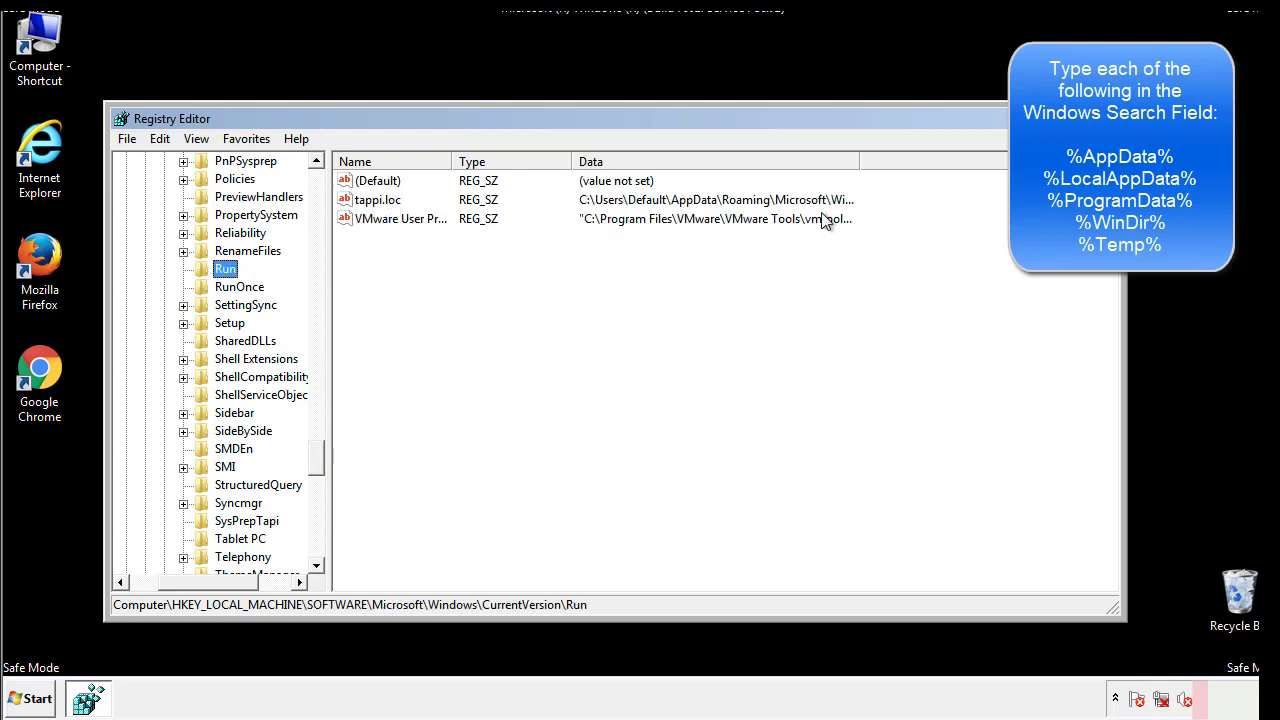
{"action": "left_click", "coordinate": [378, 205]}
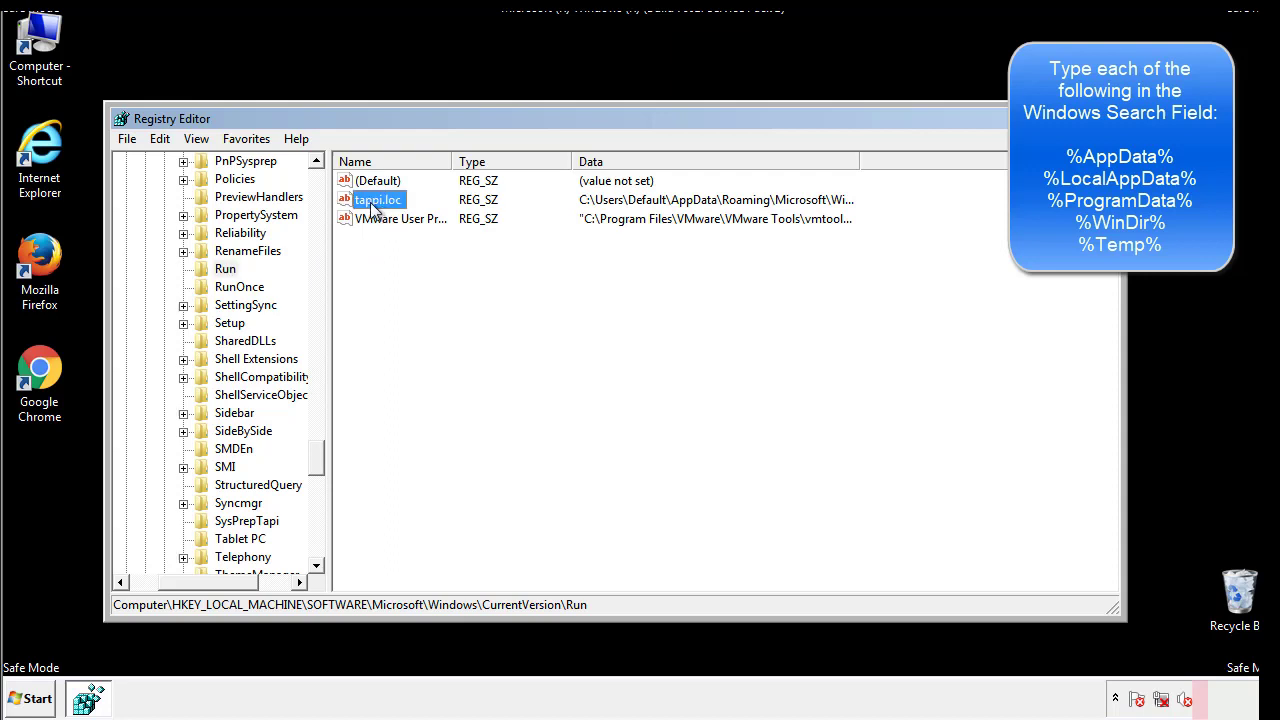
{"action": "right_click", "coordinate": [371, 203]}
{"action": "left_click", "coordinate": [400, 261]}
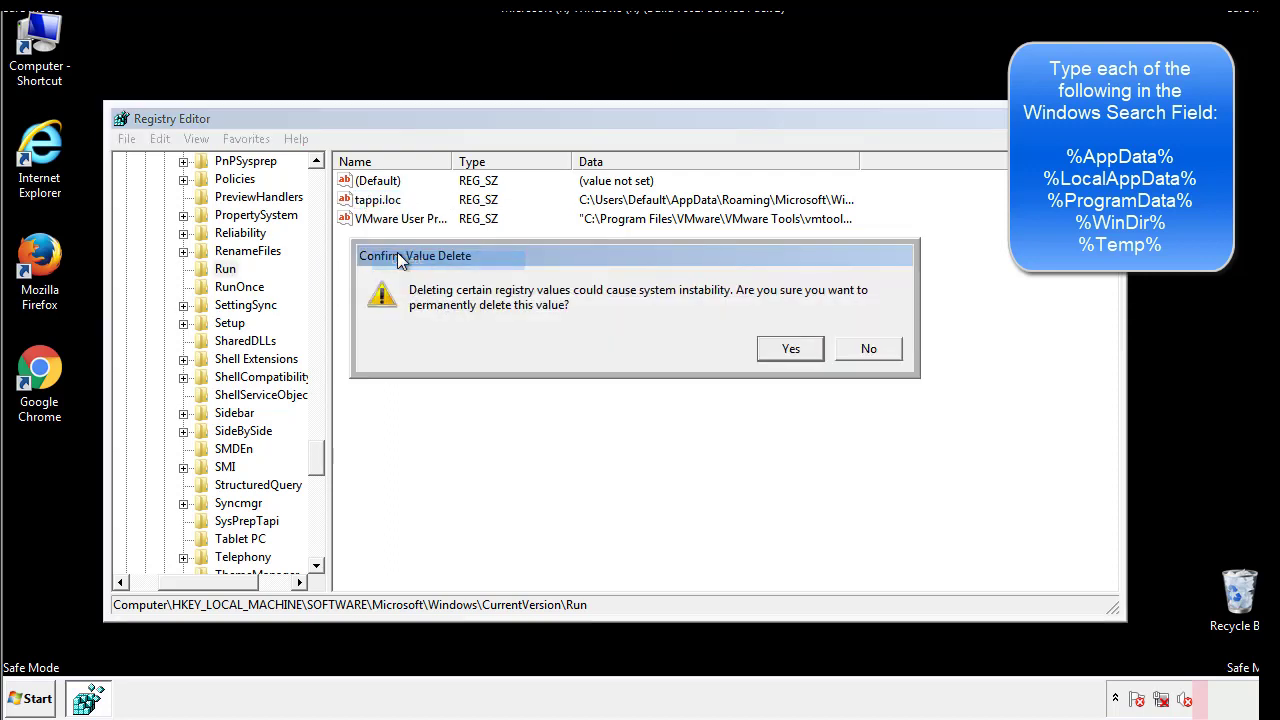
{"action": "left_click", "coordinate": [778, 350]}
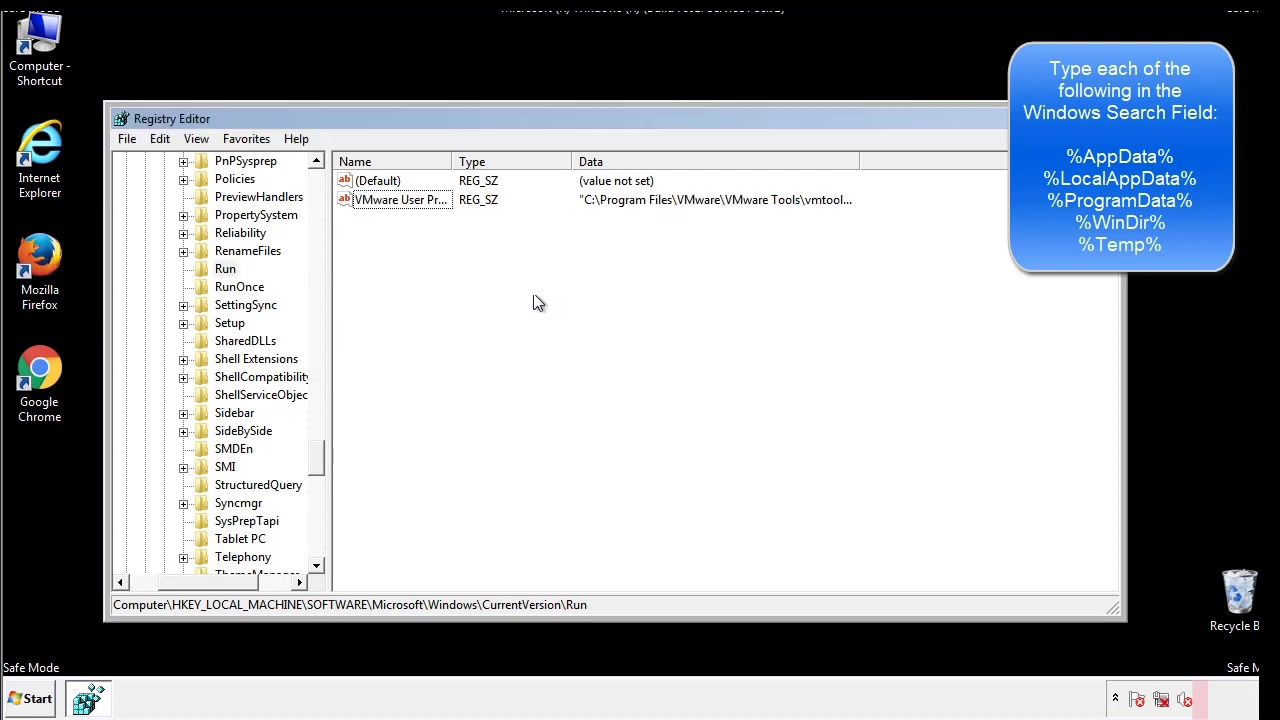
{"action": "left_click_drag", "start_coordinate": [317, 455], "coordinate": [317, 549]}
{"action": "left_click_drag", "start_coordinate": [246, 582], "coordinate": [165, 596]}
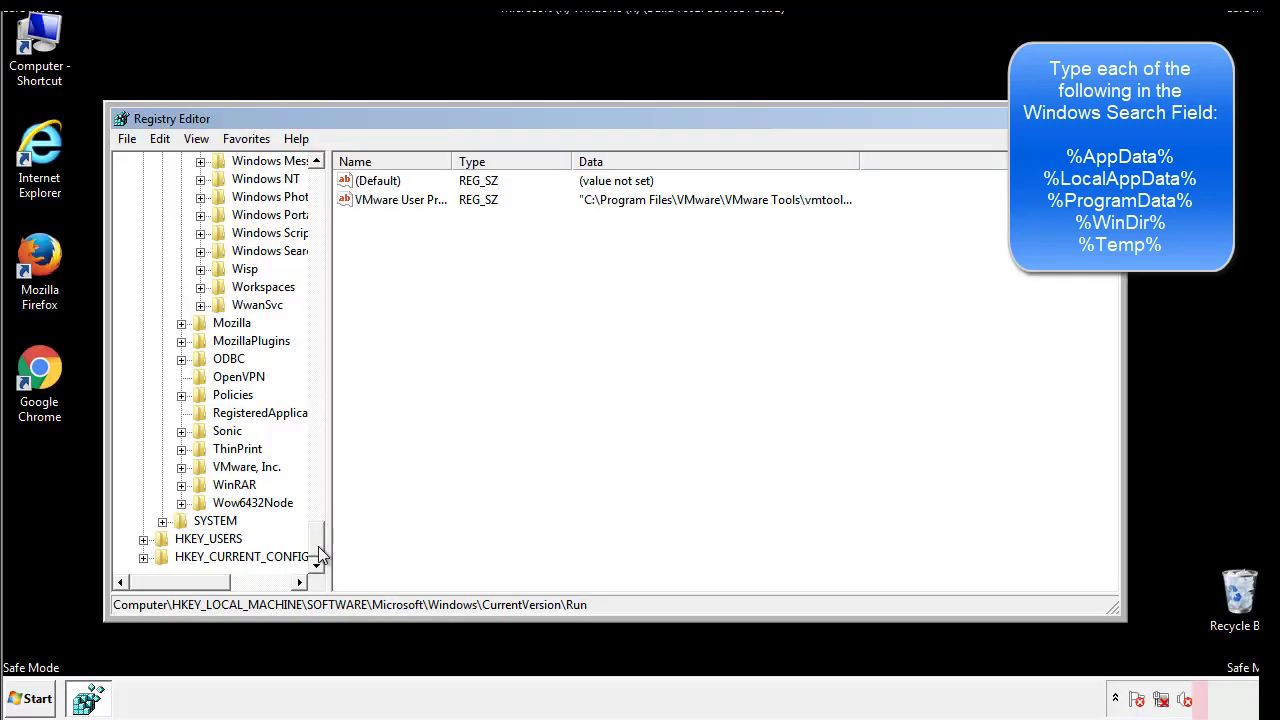
{"action": "left_click_drag", "start_coordinate": [317, 545], "coordinate": [326, 190]}
Collapse HKEY_LOCAL_MACHINE and expand HKEY_CURRENT_USER\Software\Microsoft\Windows\CurrentVersion.
{"action": "left_click", "coordinate": [143, 215]}
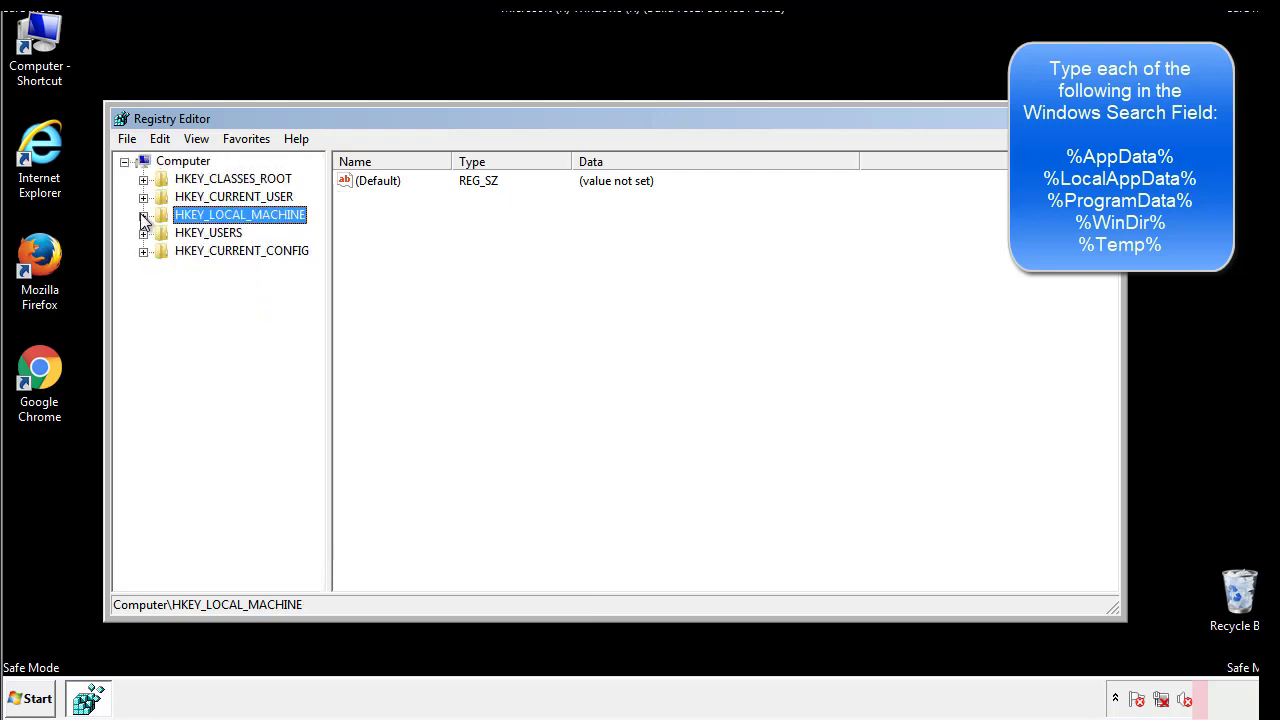
{"action": "left_click", "coordinate": [144, 197]}
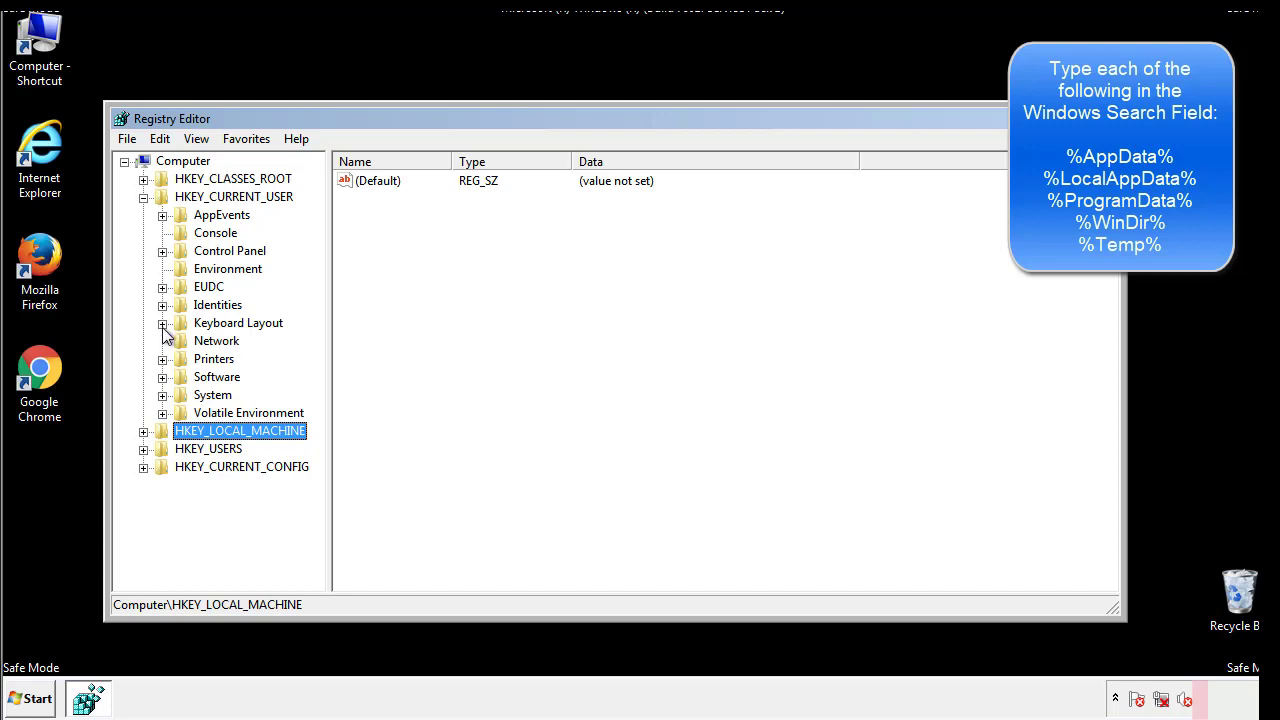
{"action": "left_click", "coordinate": [162, 377]}
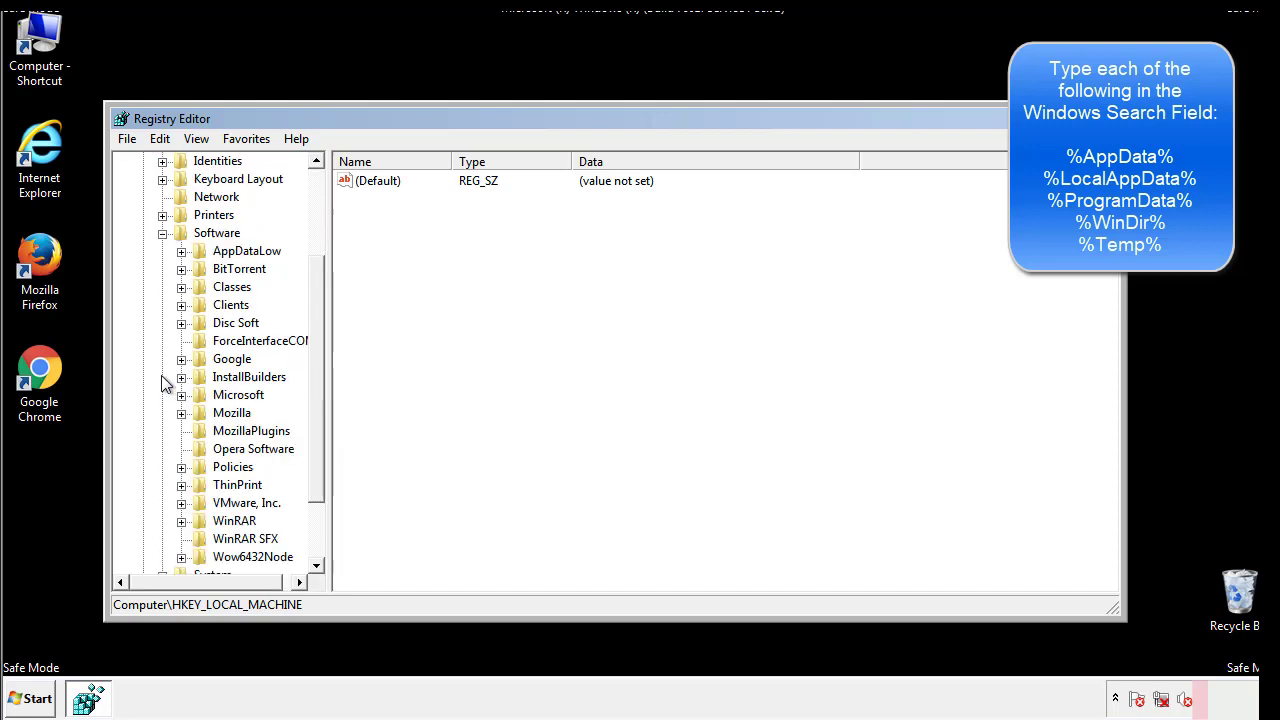
{"action": "left_click_drag", "start_coordinate": [314, 363], "coordinate": [314, 381]}
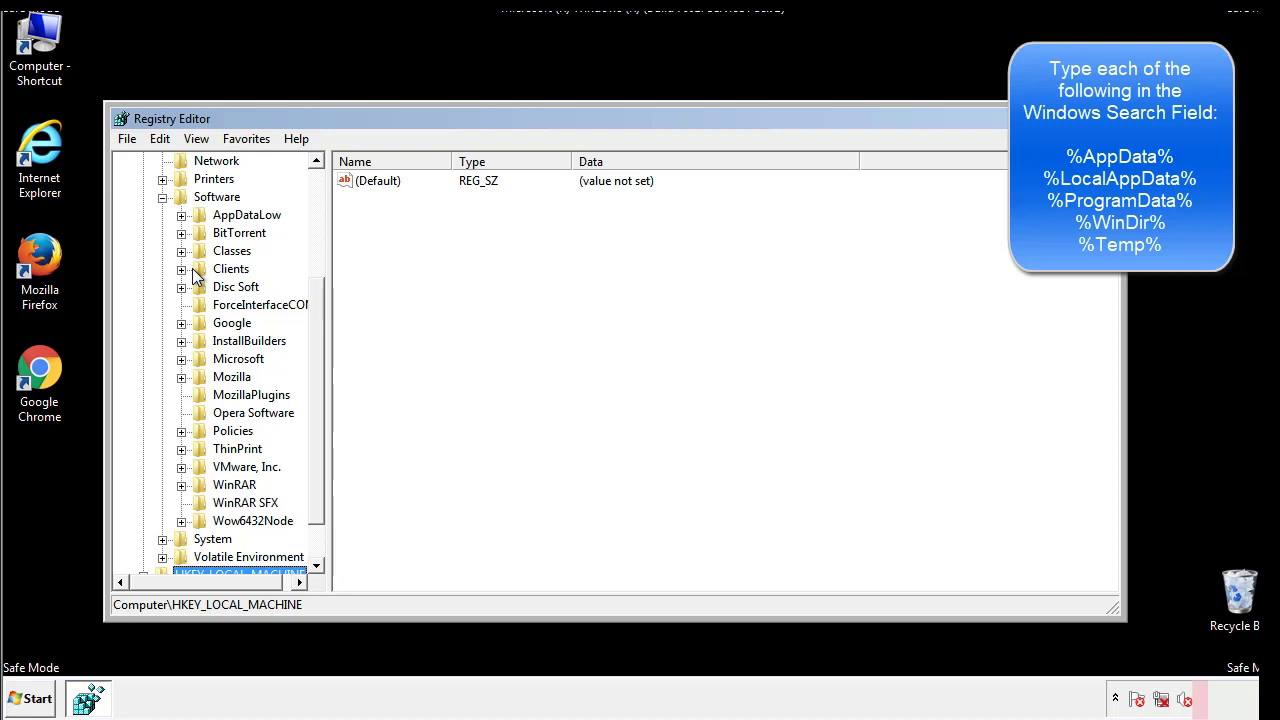
{"action": "left_click", "coordinate": [181, 360]}
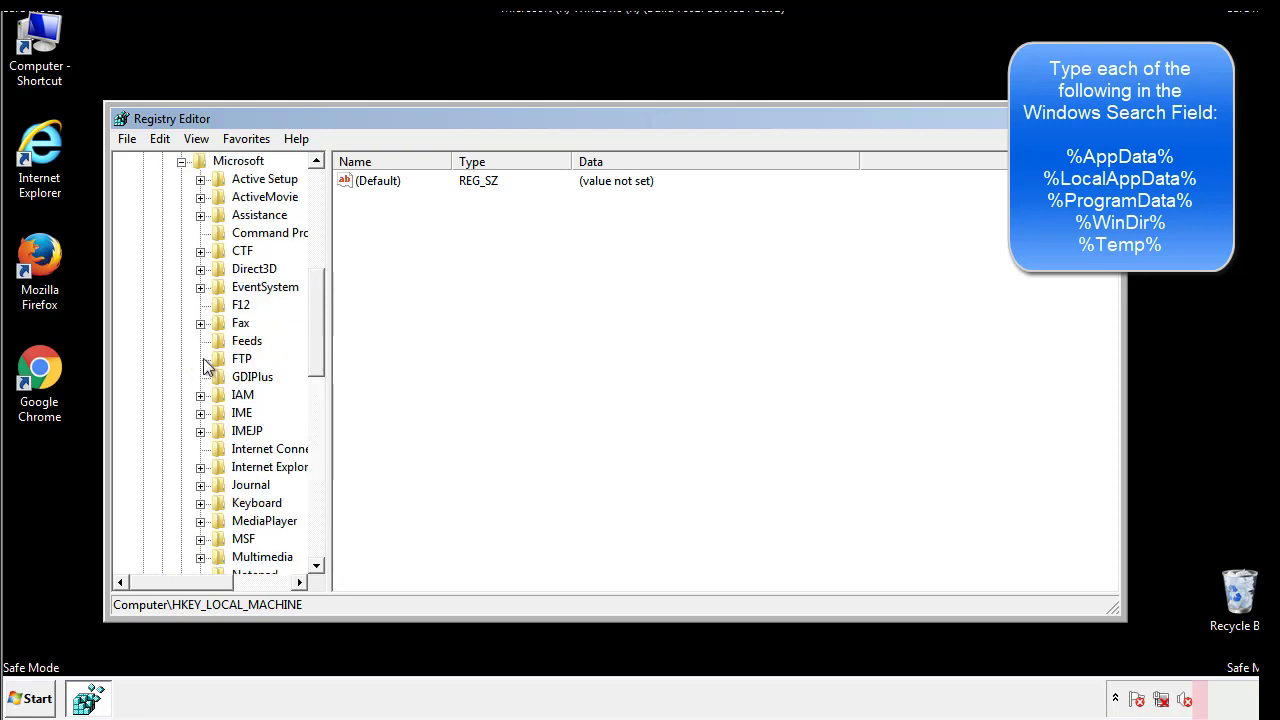
{"action": "left_click_drag", "start_coordinate": [314, 292], "coordinate": [318, 424]}
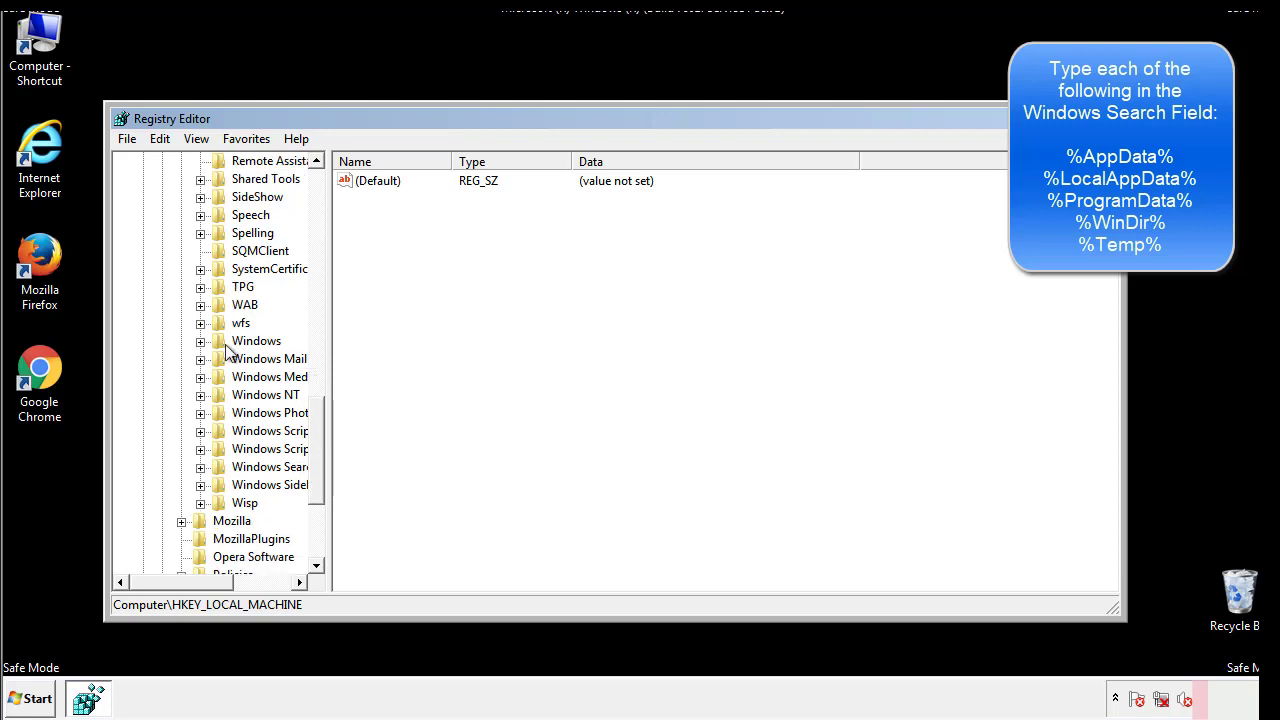
{"action": "left_click", "coordinate": [200, 341]}
{"action": "left_click", "coordinate": [219, 359]}
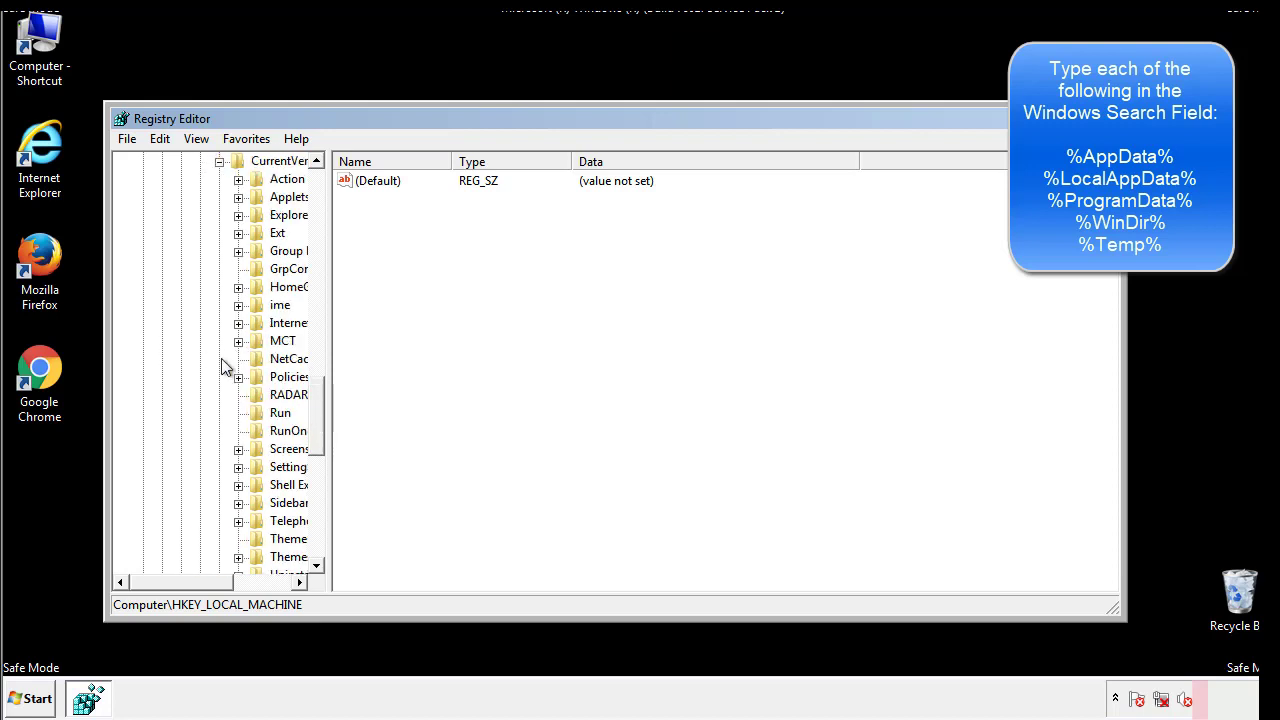
{"action": "left_click_drag", "start_coordinate": [195, 582], "coordinate": [225, 582]}
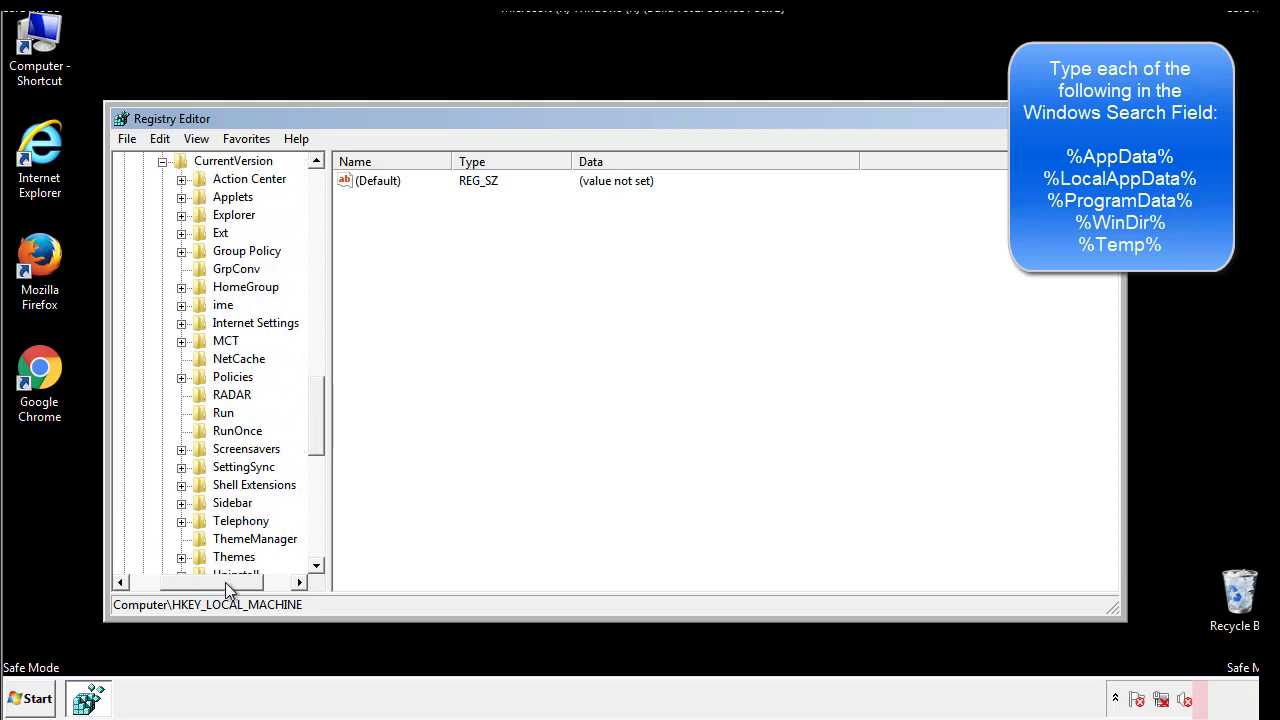
Inspect the current user's Run values, showing only DAEMON Tools, then collapse Windows.
{"action": "left_click", "coordinate": [222, 412]}
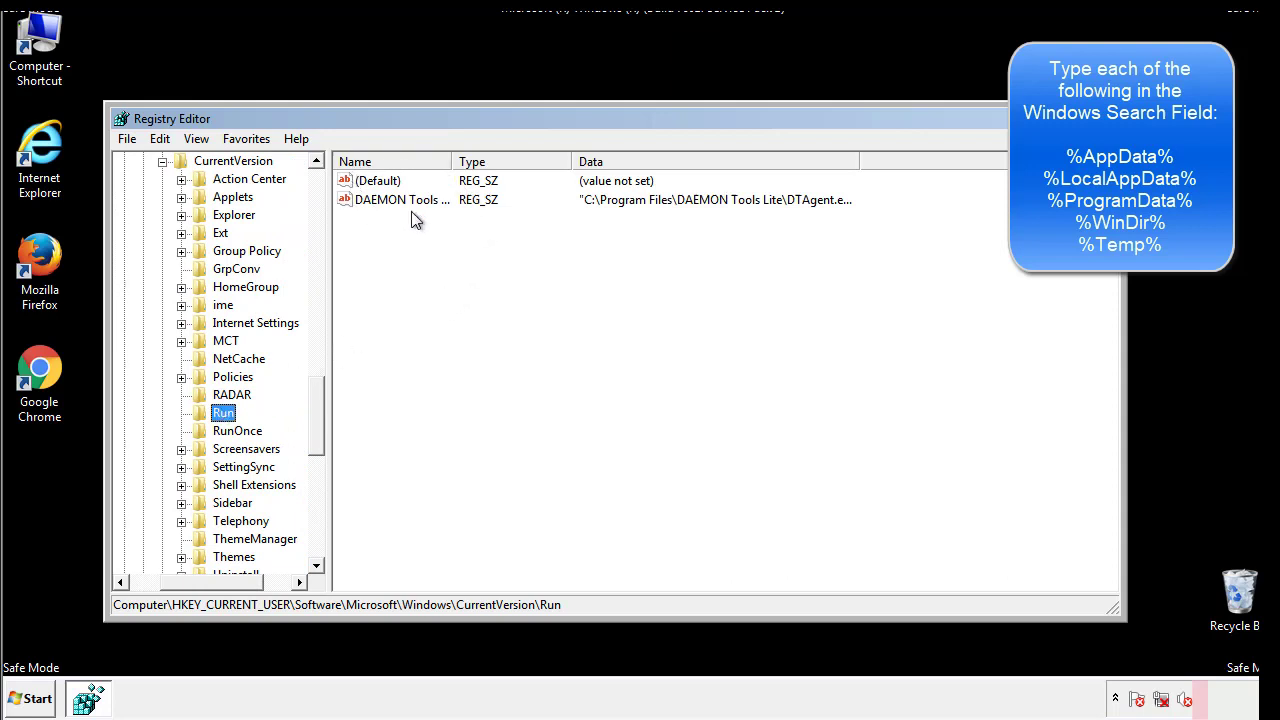
{"action": "left_click", "coordinate": [545, 231]}
{"action": "left_click_drag", "start_coordinate": [212, 579], "coordinate": [183, 581]}
{"action": "left_click_drag", "start_coordinate": [324, 434], "coordinate": [316, 417]}
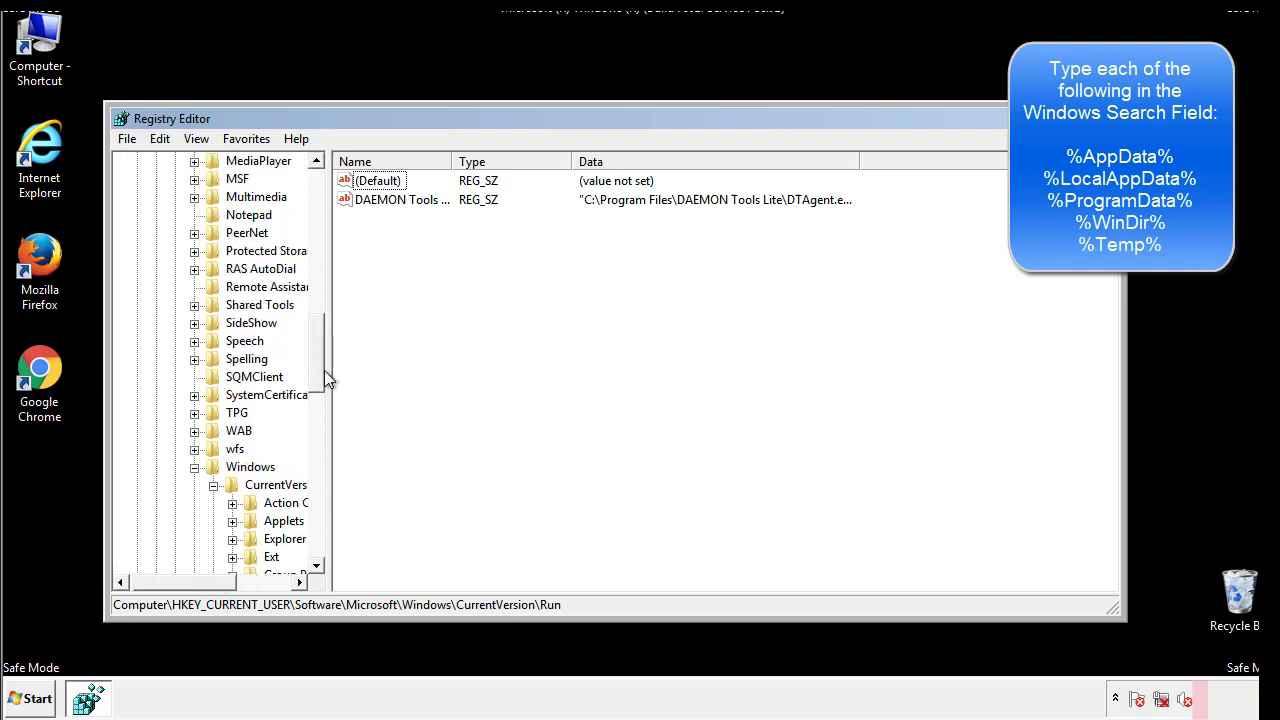
{"action": "left_click", "coordinate": [195, 468]}
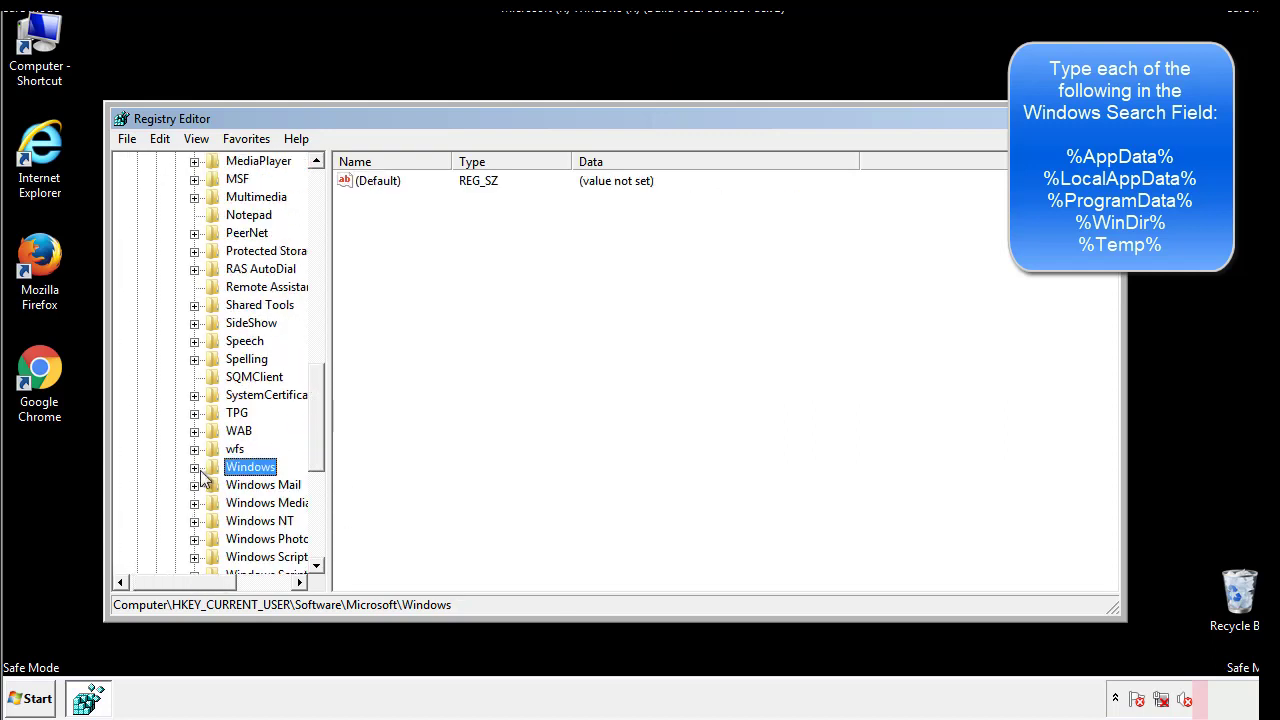
{"action": "left_click_drag", "start_coordinate": [321, 445], "coordinate": [322, 247]}
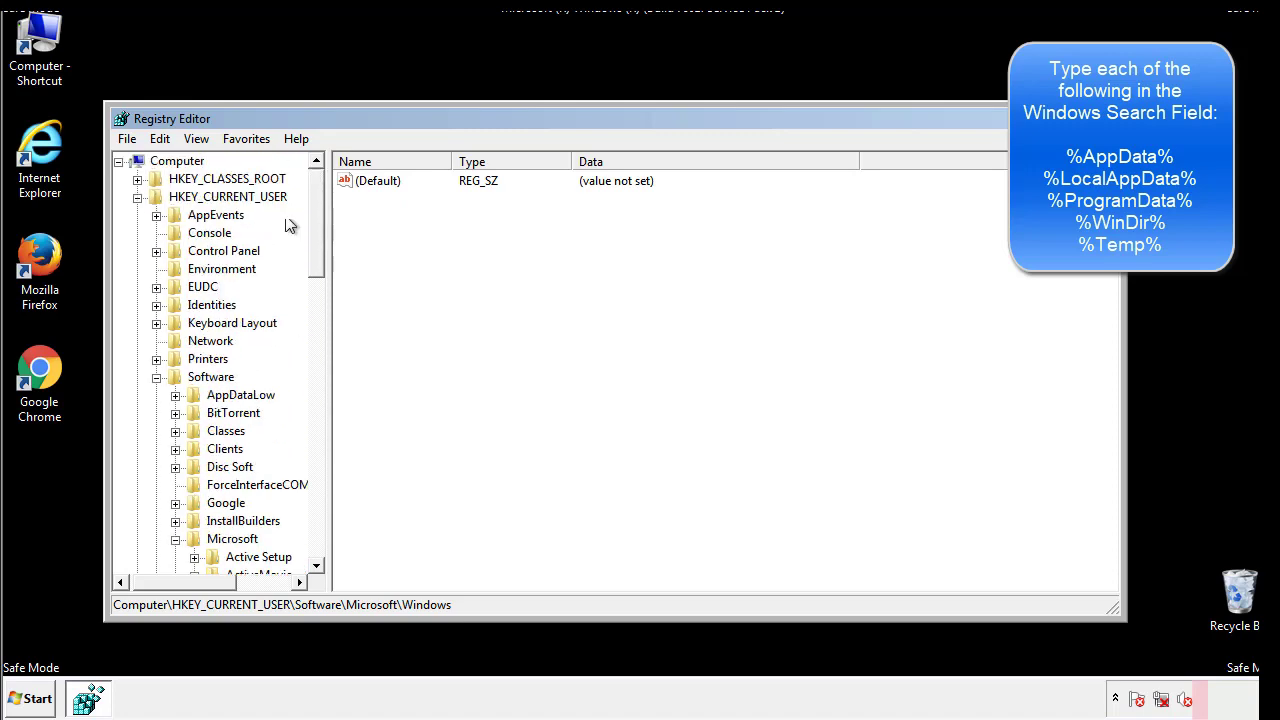
Search the registry for '%tem' to locate the Temporary Files cache key.
{"action": "left_click", "coordinate": [162, 140]}
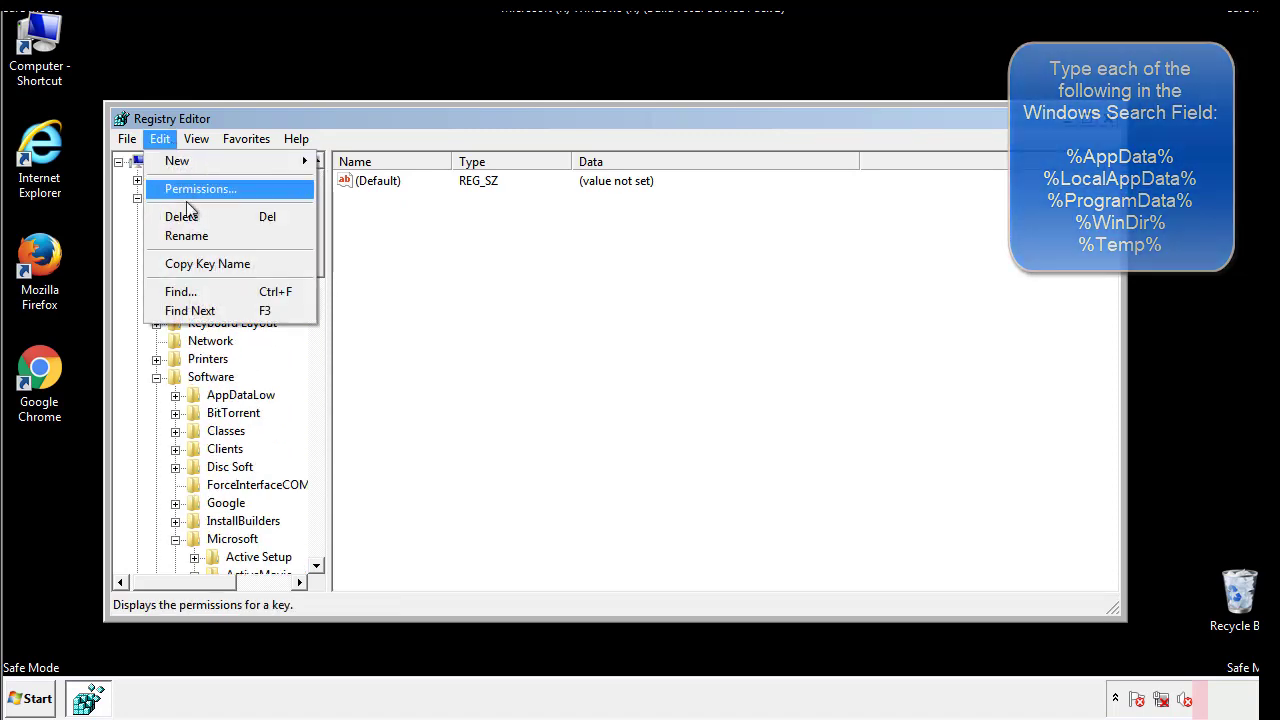
{"action": "left_click", "coordinate": [180, 291]}
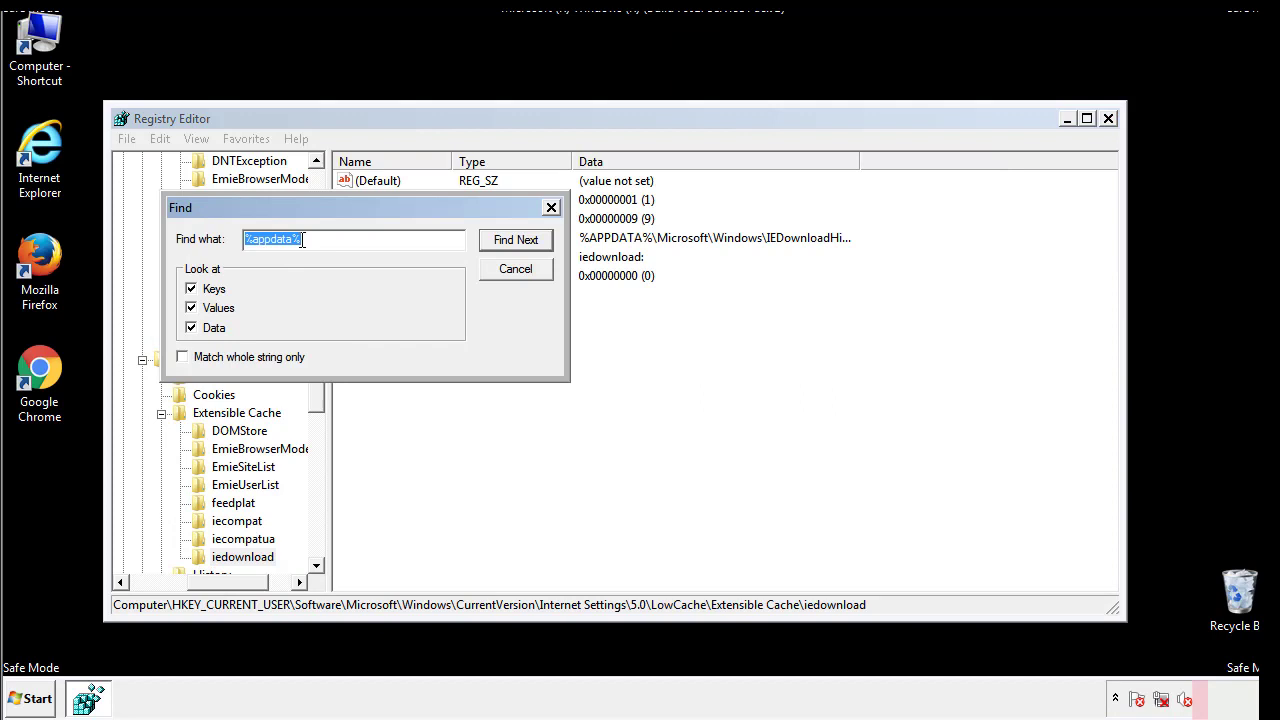
{"action": "type", "text": "%t"}
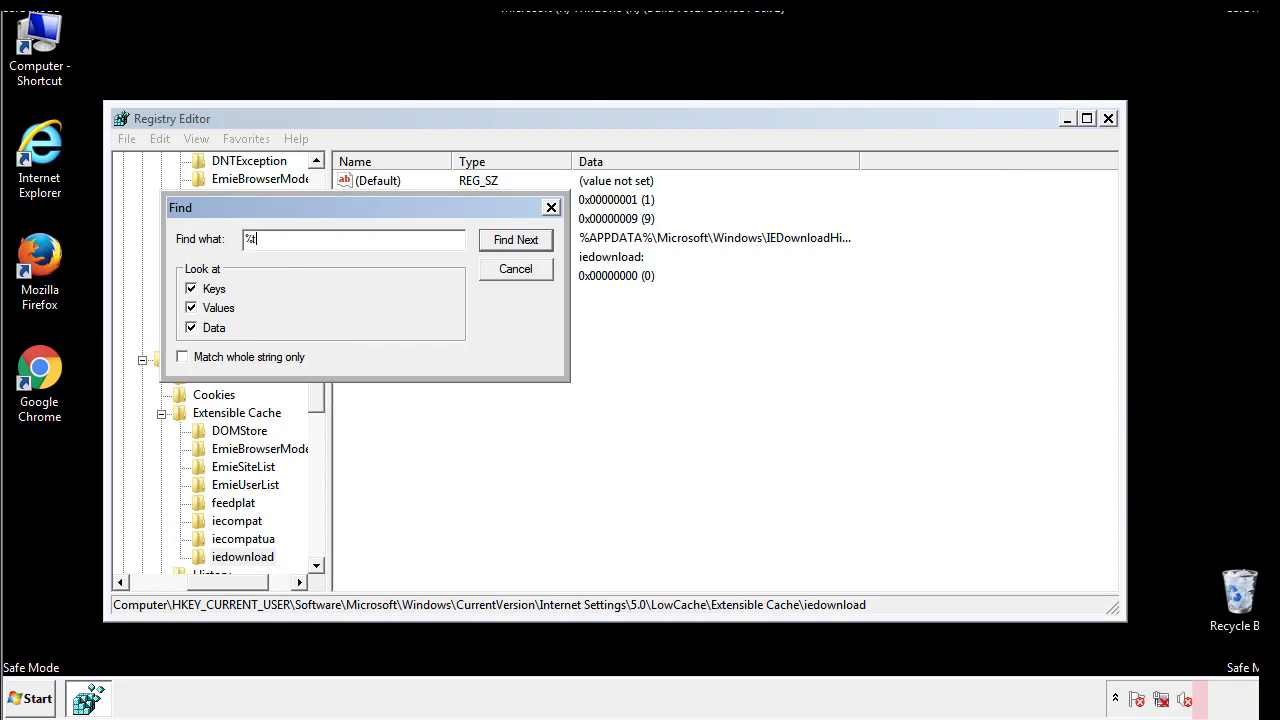
{"action": "type", "text": "emp%"}
{"action": "key", "text": "Return"}
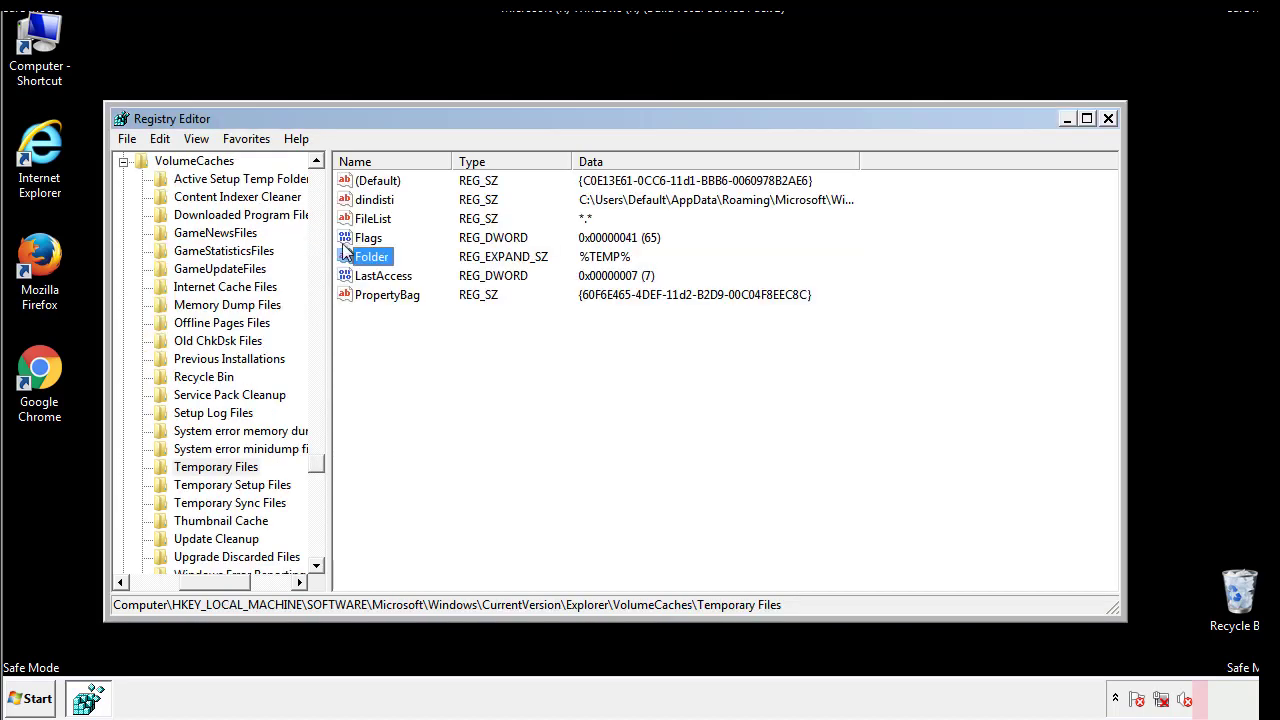
Delete every value in the Temporary Files key, including dindisti.
{"action": "left_click", "coordinate": [528, 352]}
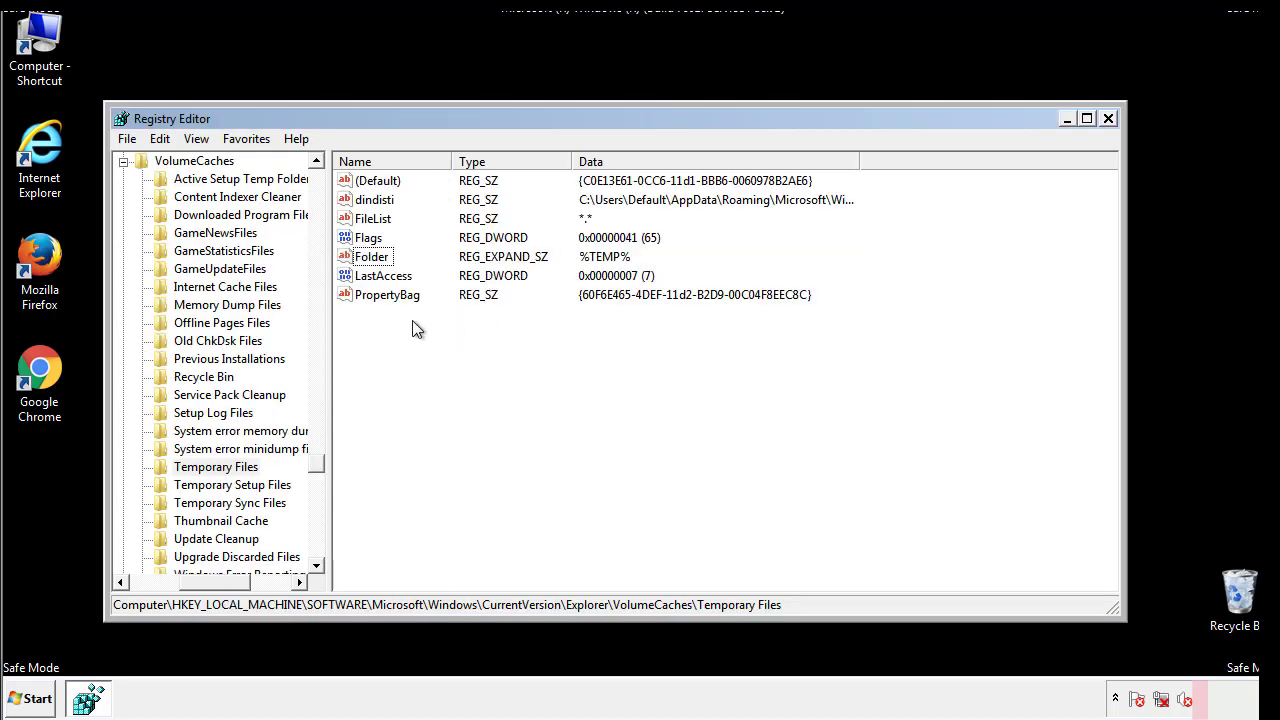
{"action": "mouse_move", "coordinate": [412, 322]}
{"action": "left_mouse_down"}
{"action": "mouse_move", "coordinate": [378, 286]}
{"action": "mouse_move", "coordinate": [361, 181]}
{"action": "left_mouse_up"}
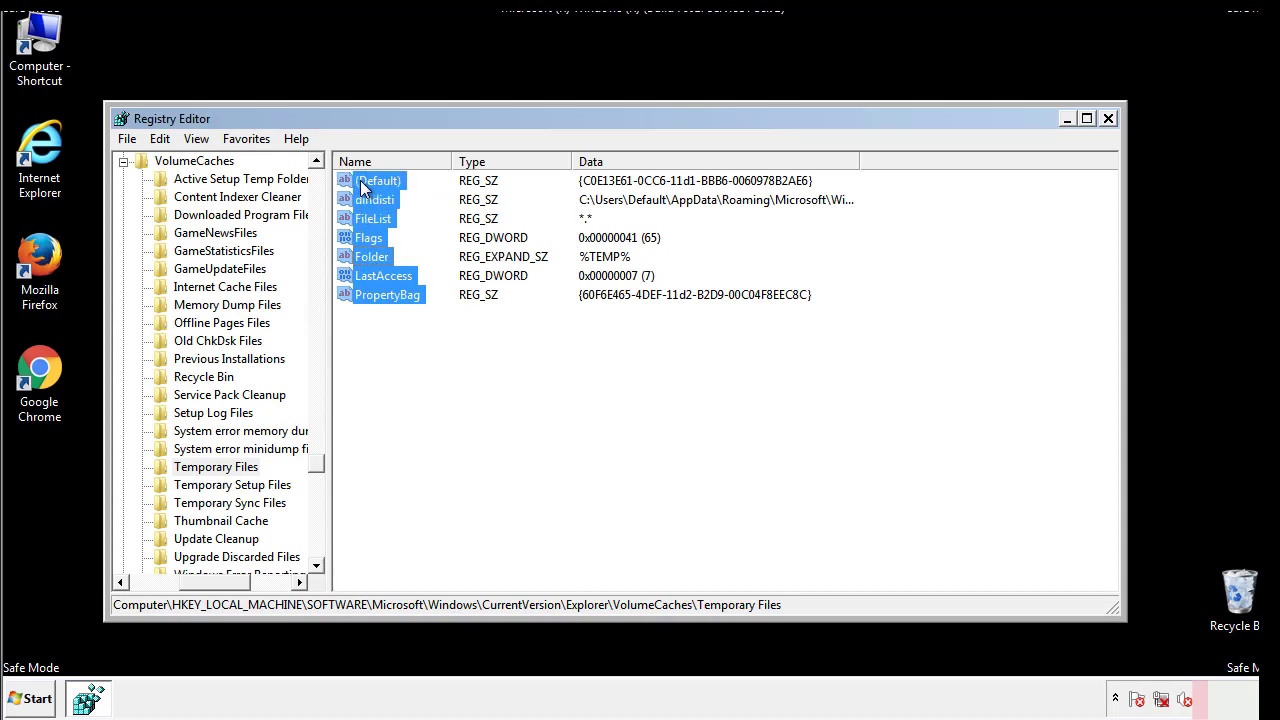
{"action": "right_click", "coordinate": [361, 181]}
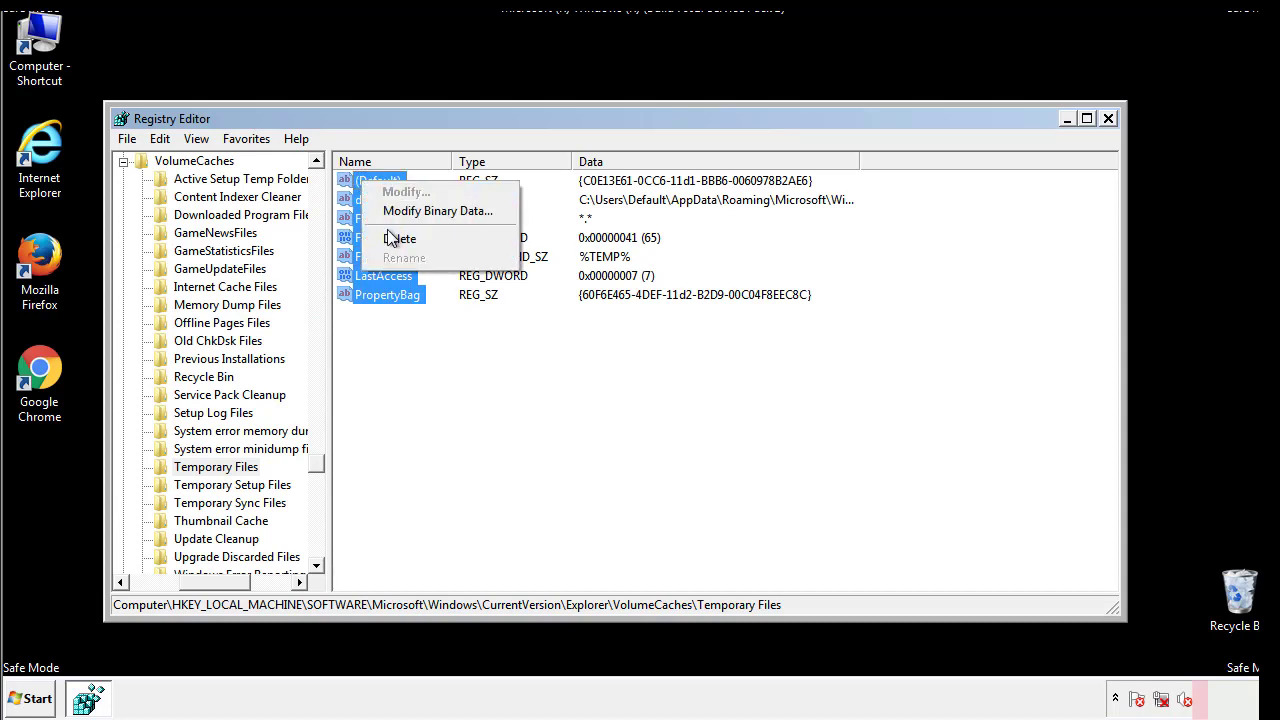
{"action": "left_click", "coordinate": [389, 236]}
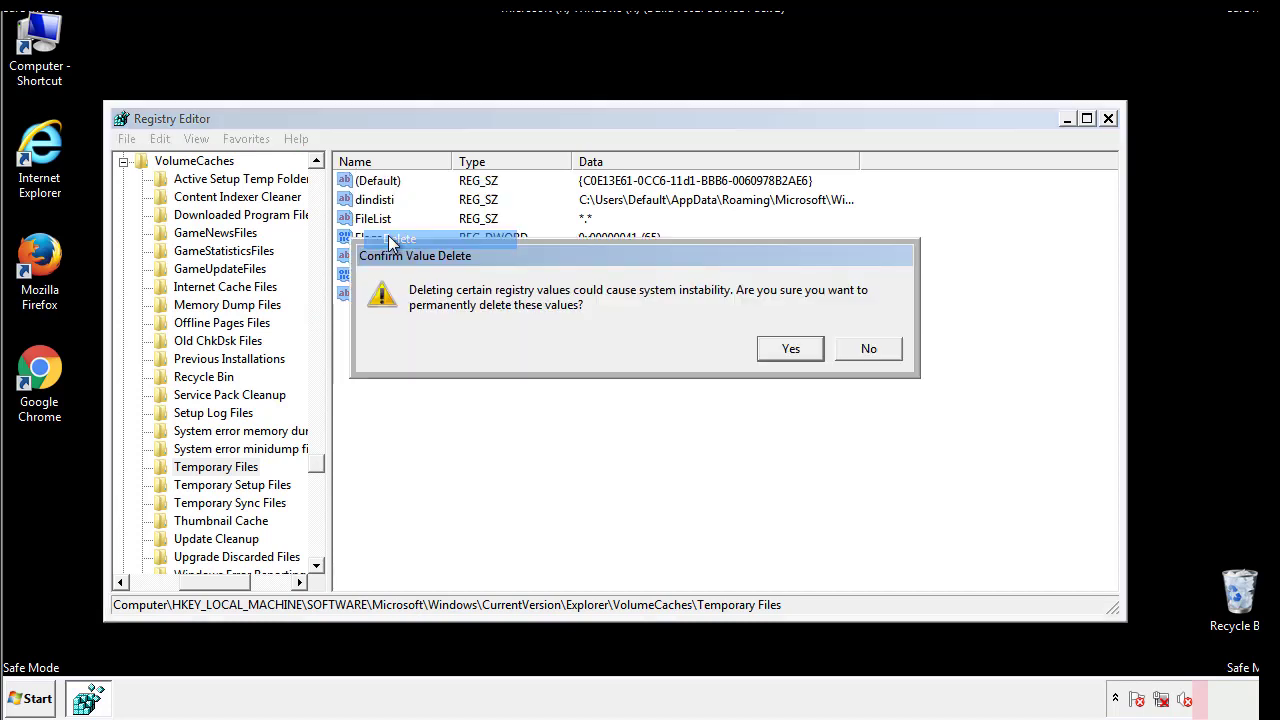
{"action": "left_click", "coordinate": [805, 348]}
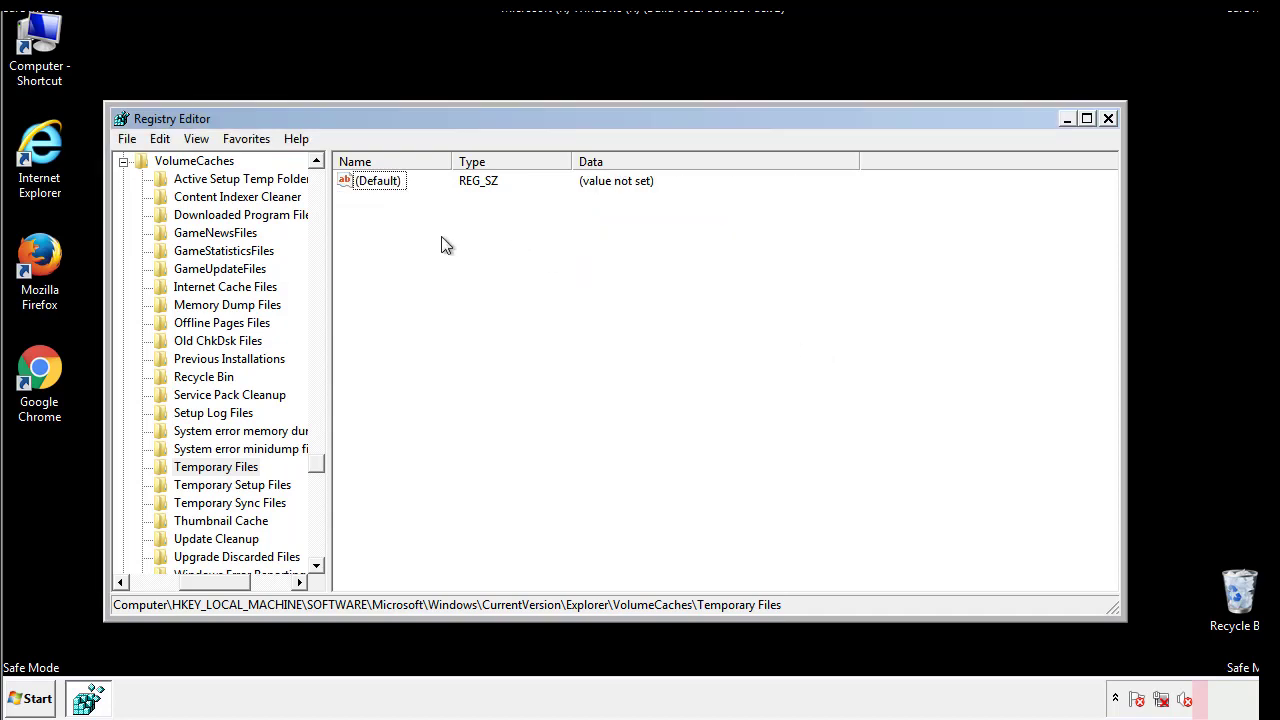
Close Registry Editor and launch System Configuration via msconfig.
{"action": "left_click", "coordinate": [1110, 119]}
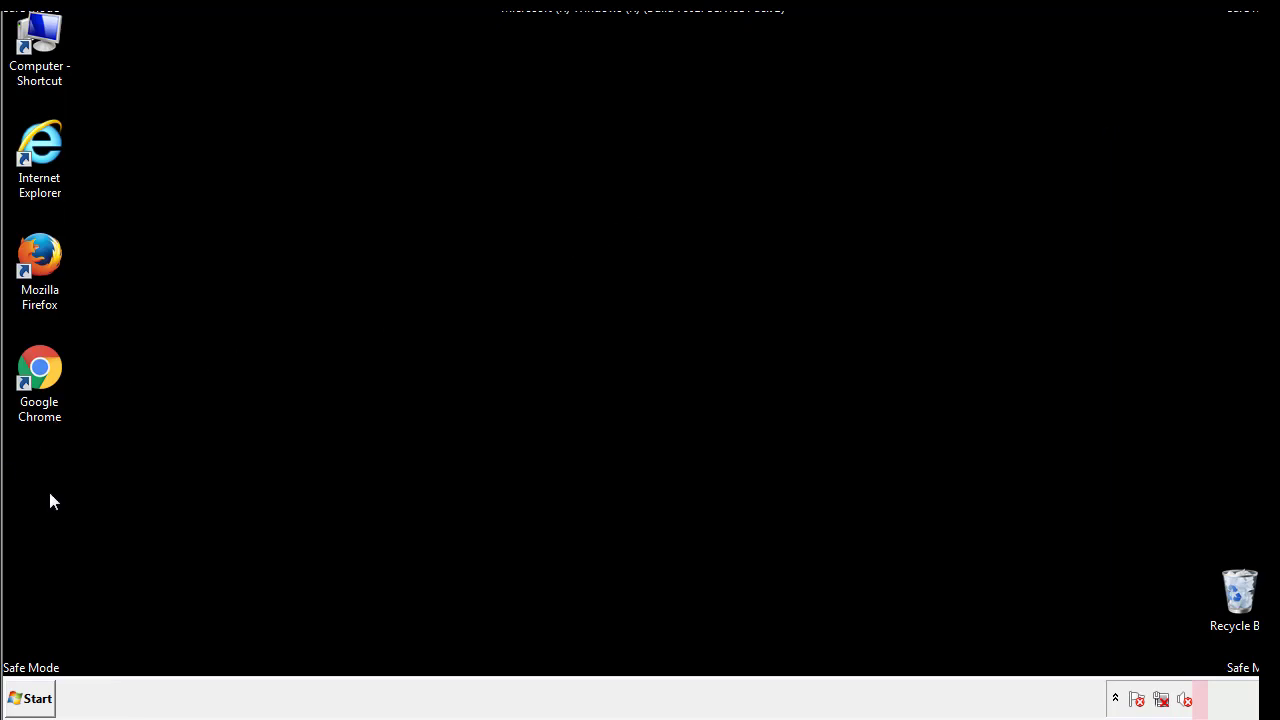
{"action": "left_click", "coordinate": [24, 701]}
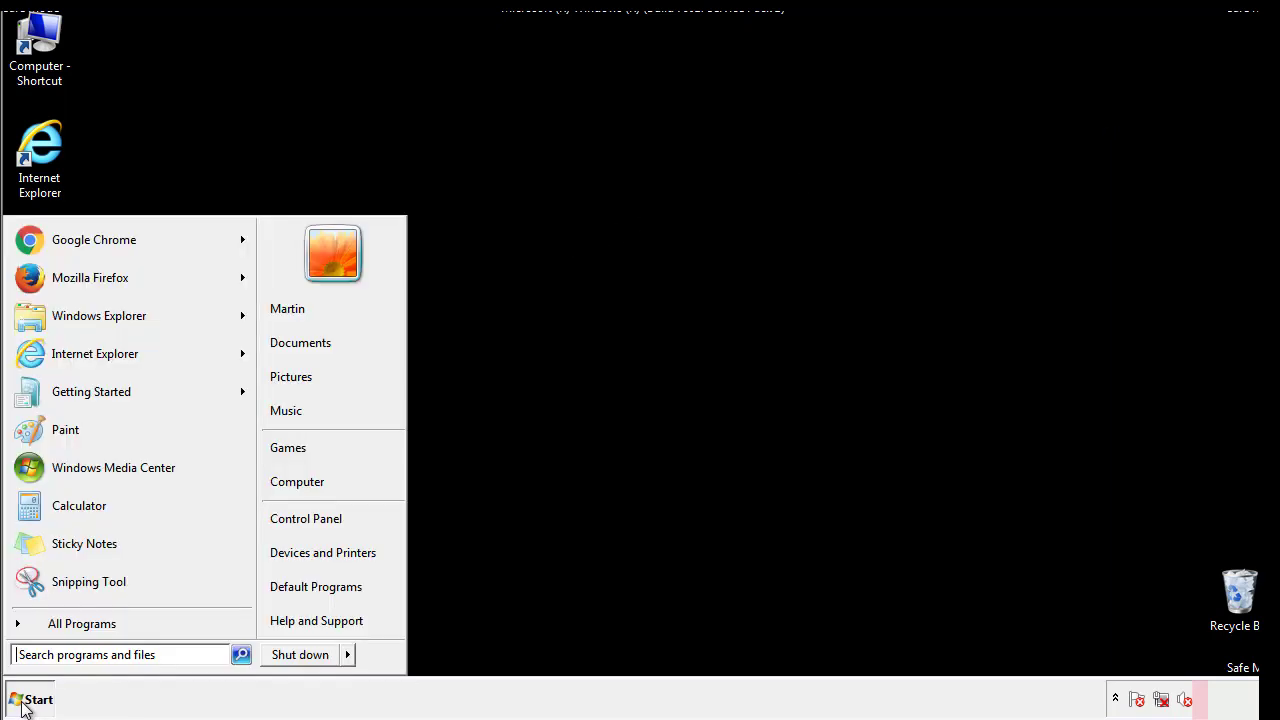
{"action": "left_click", "coordinate": [70, 655]}
{"action": "type", "text": "mscon"}
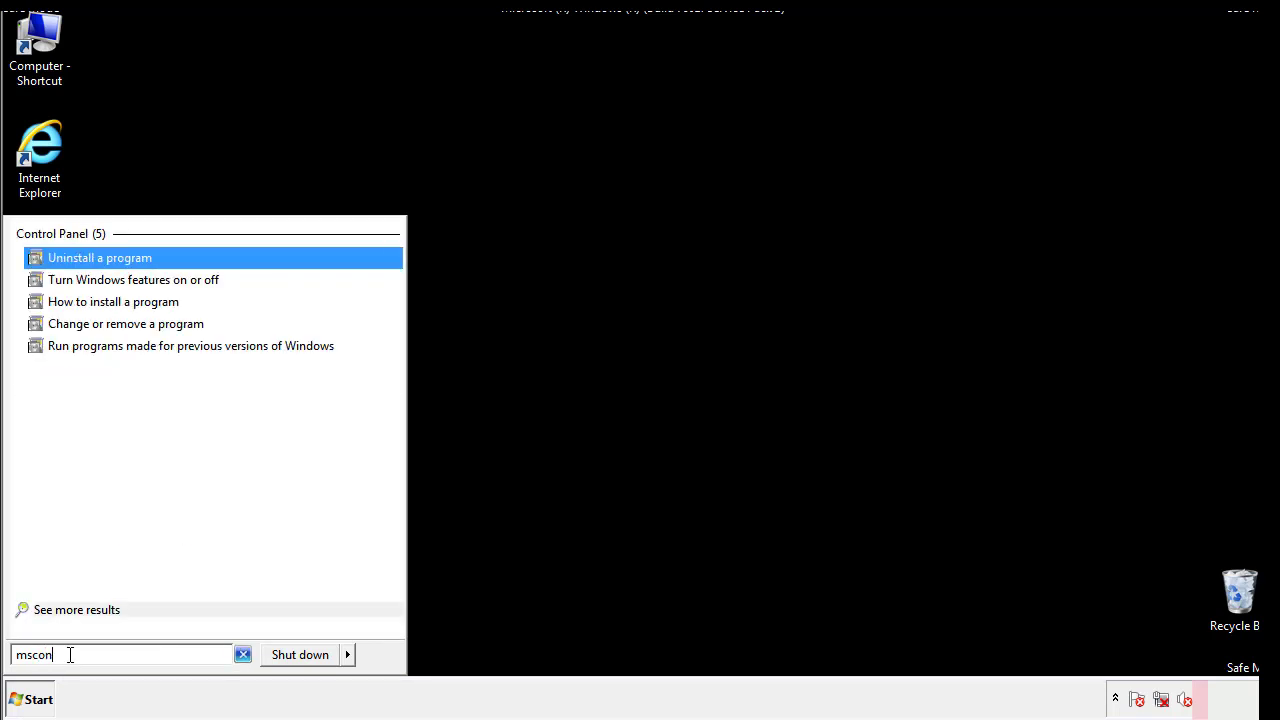
{"action": "type", "text": "fig"}
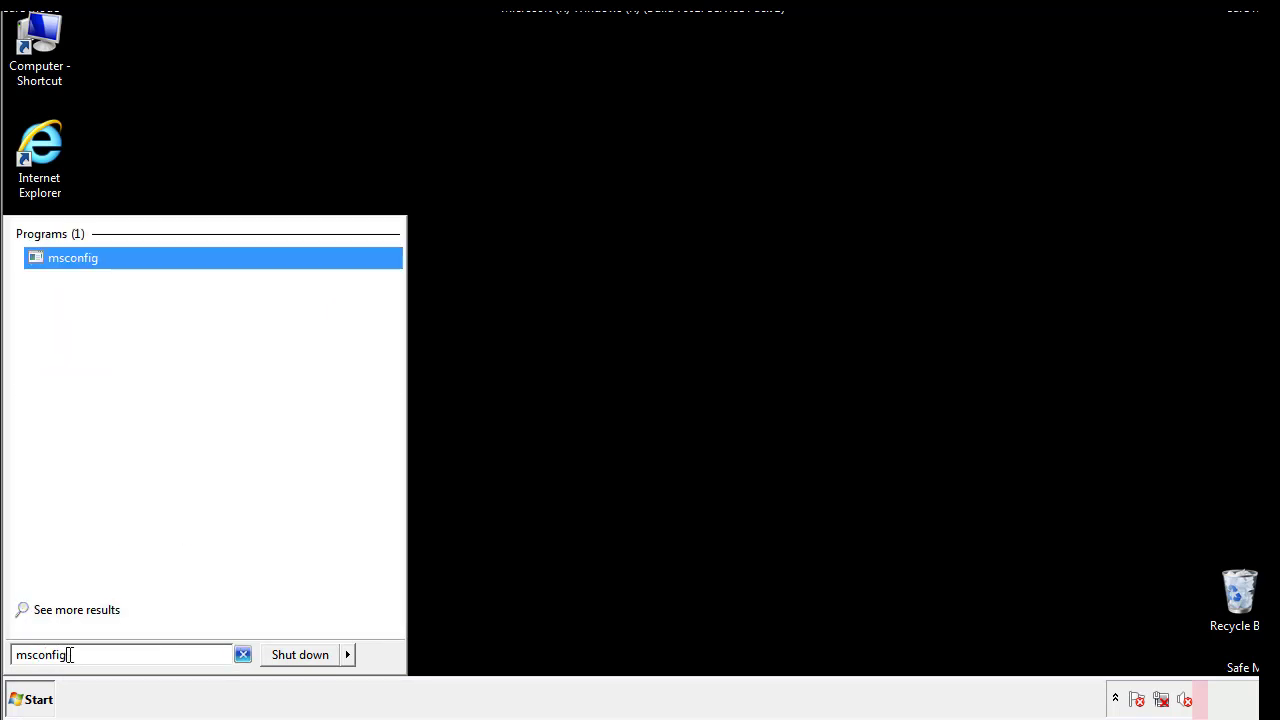
{"action": "key", "text": "Return"}
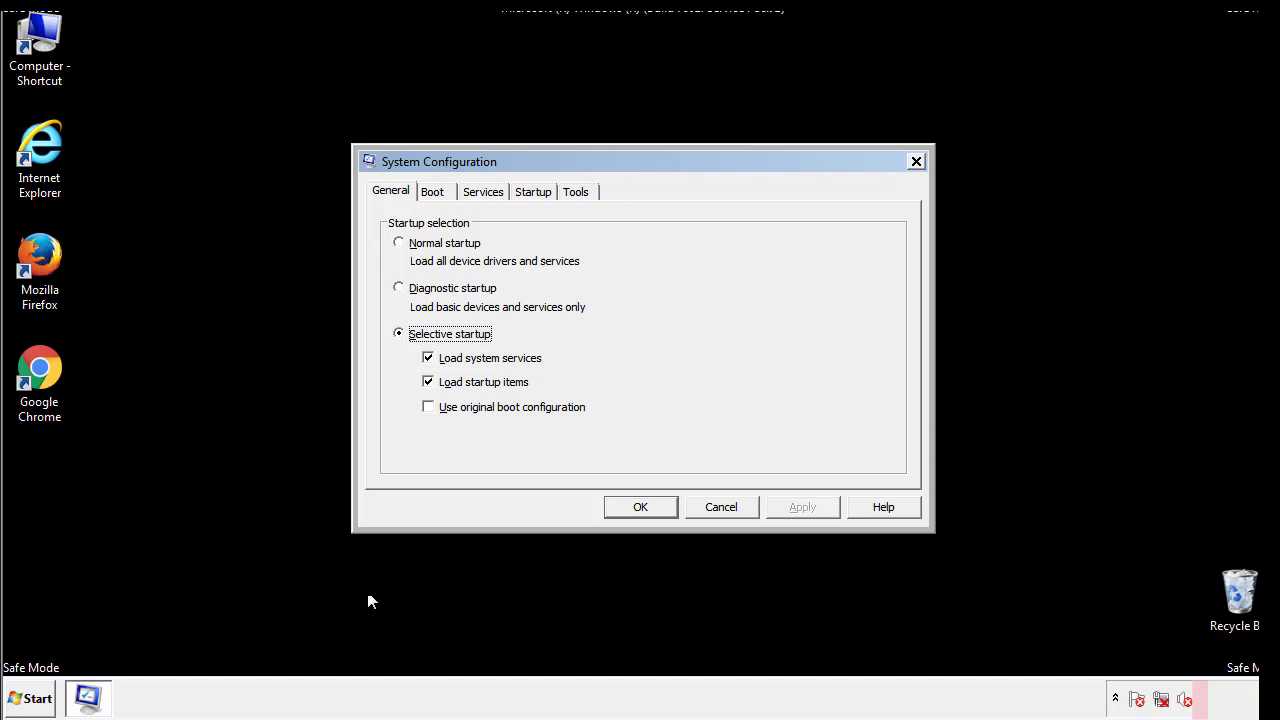
Turn off Safe boot on the Boot tab, apply it, and restart Windows.
{"action": "left_click", "coordinate": [436, 192]}
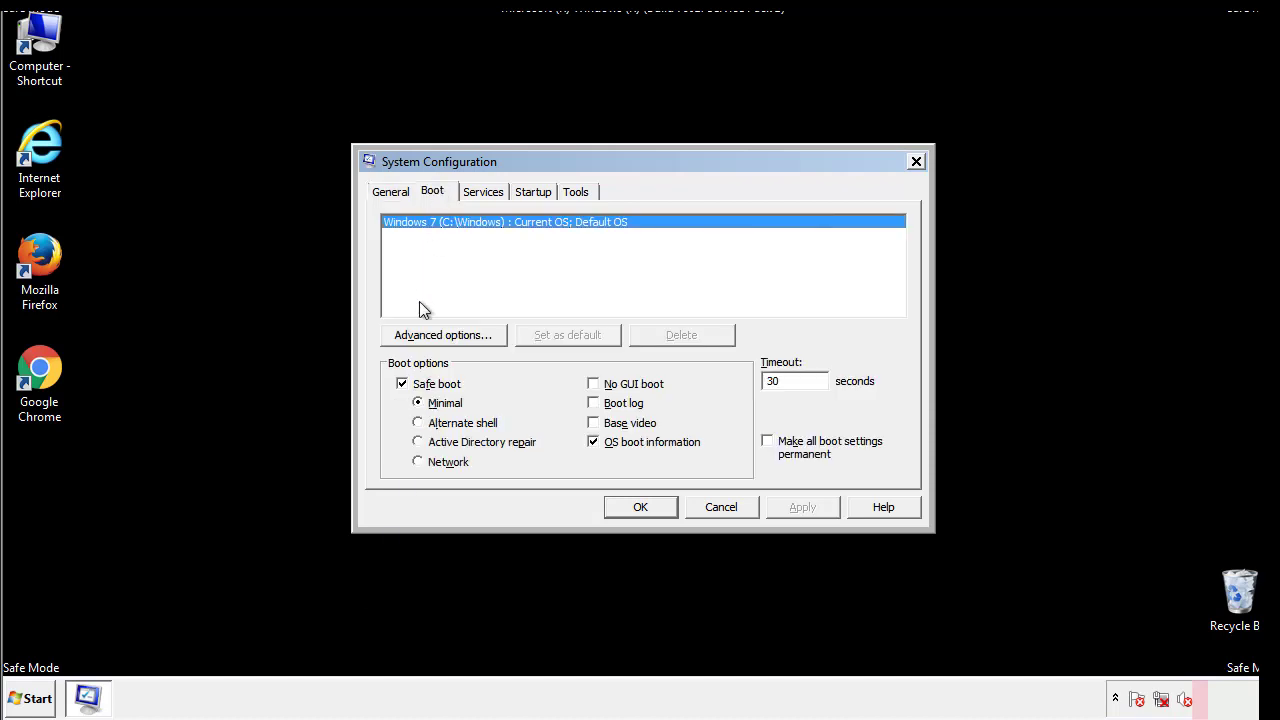
{"action": "left_click", "coordinate": [403, 384]}
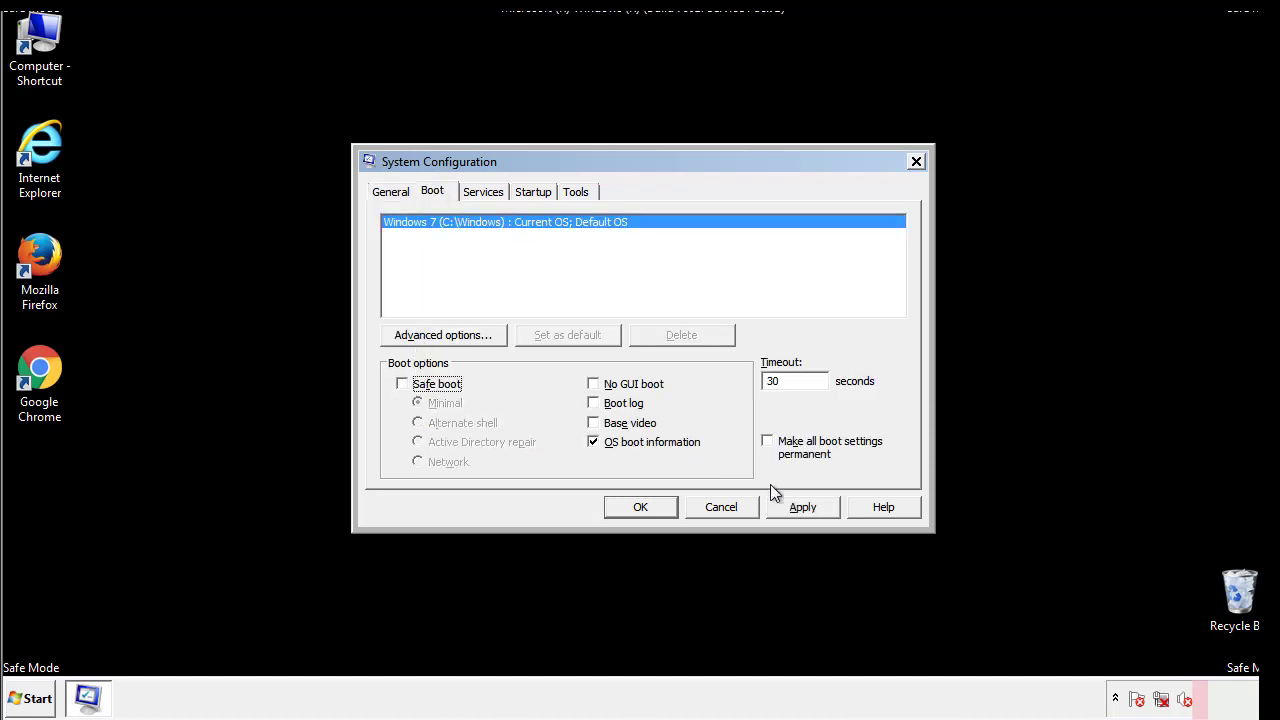
{"action": "left_click", "coordinate": [805, 506]}
{"action": "left_click", "coordinate": [640, 507]}
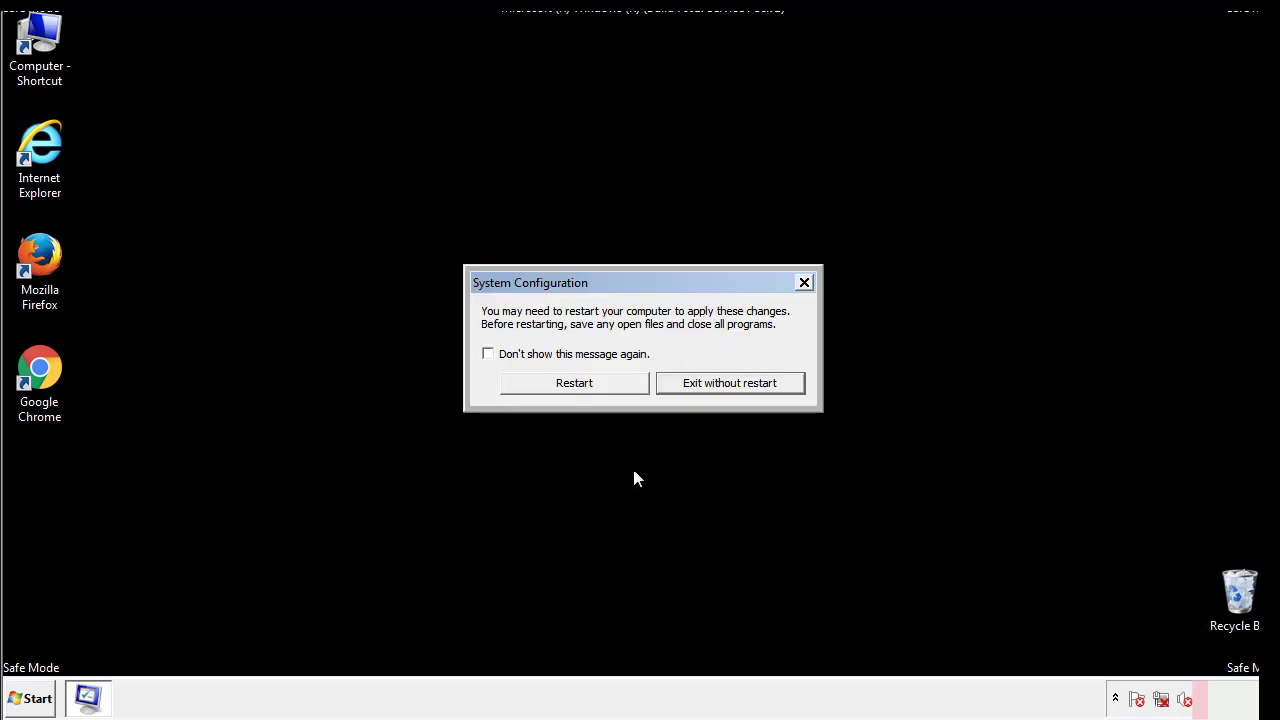
{"action": "left_click", "coordinate": [592, 390]}
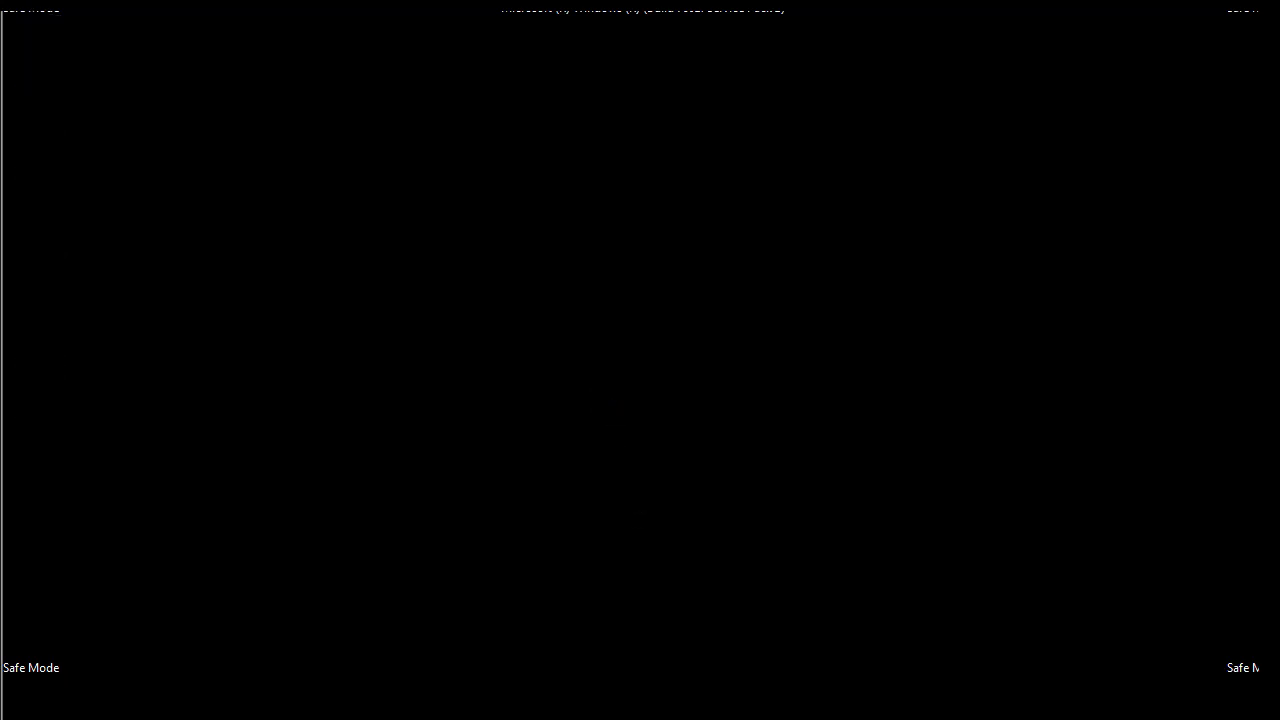